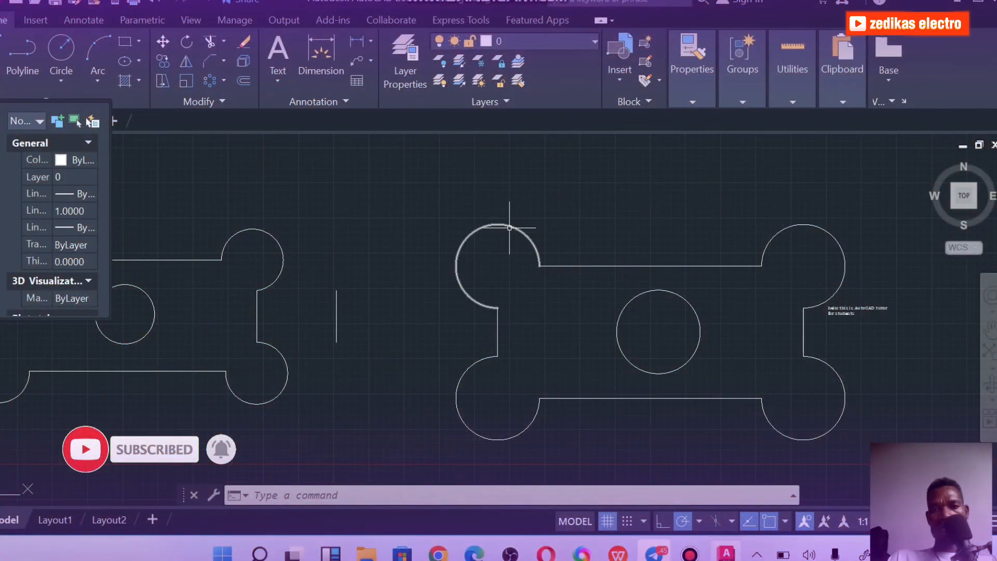
Add a diameter dimension to the upper-left arc of the right-hand shape, placing its text outside, up and to the left of the arc
click(510, 228)
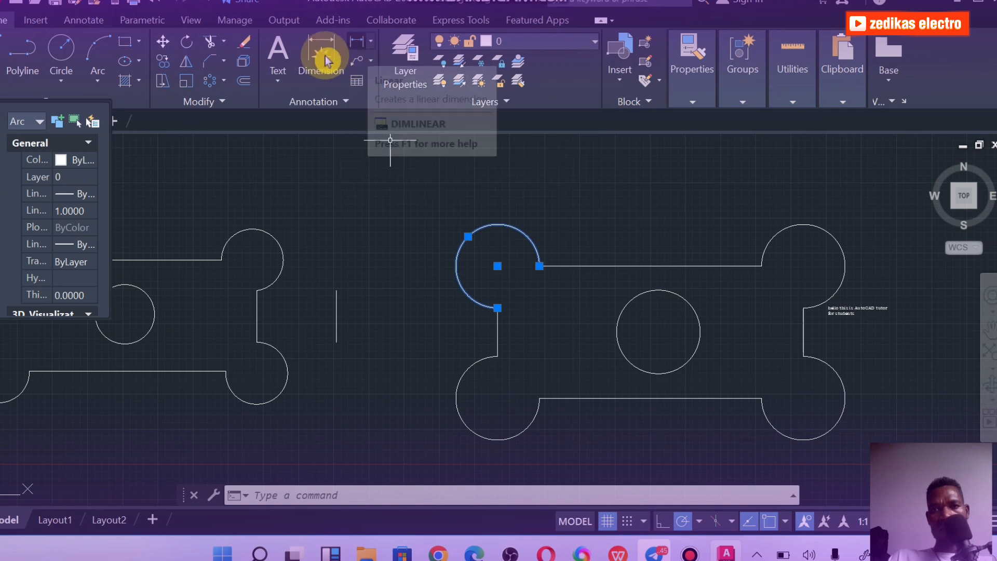
click(375, 42)
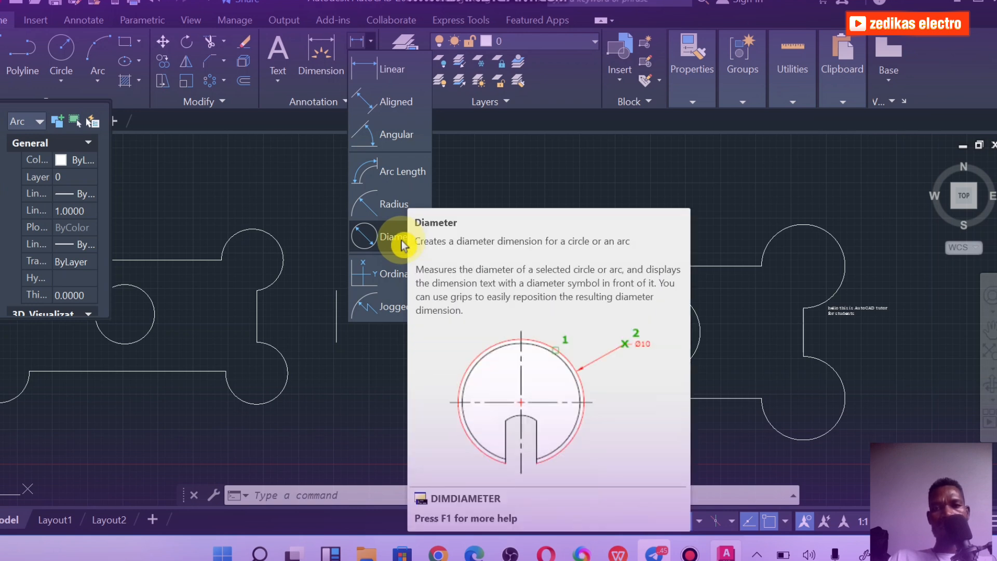
click(400, 239)
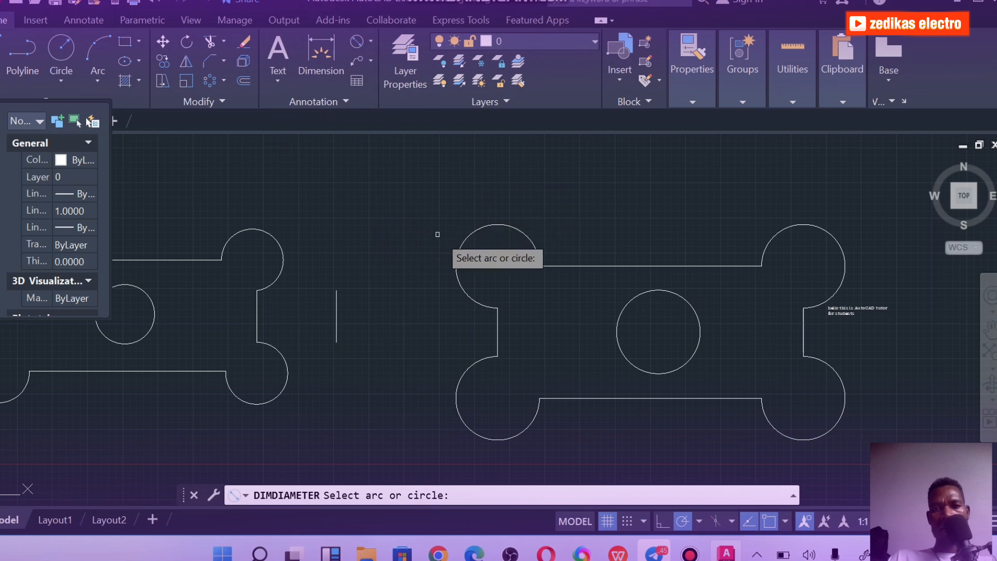
click(463, 241)
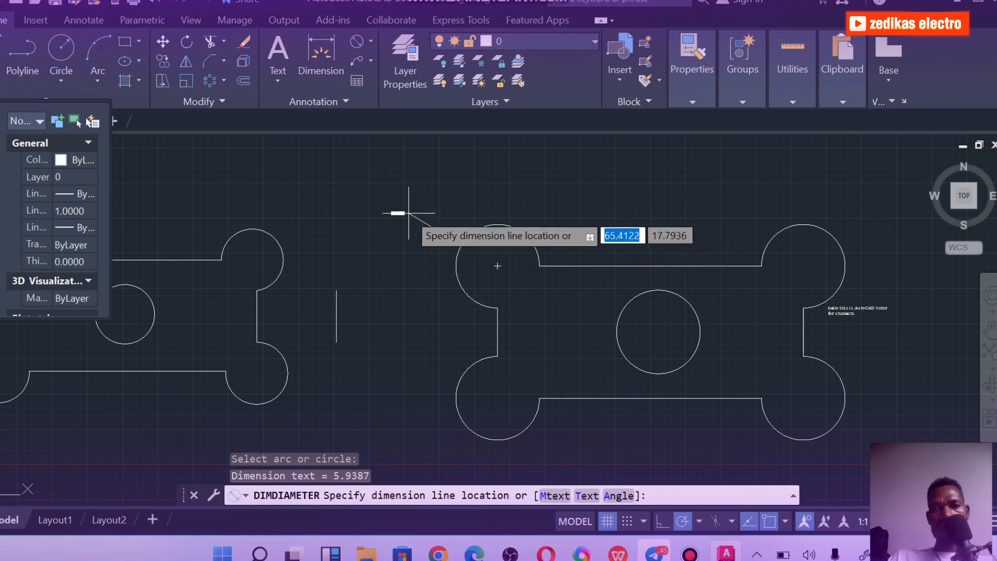
click(391, 209)
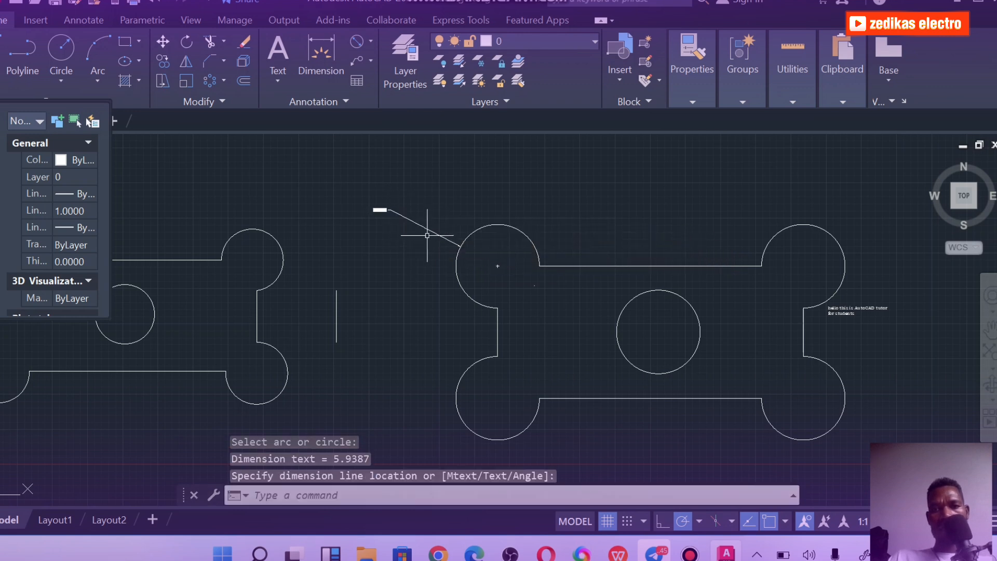
Examine the arrowhead, leader and text of the diameter dimension on the upper-left arc up close
scroll(446, 239, up, 5)
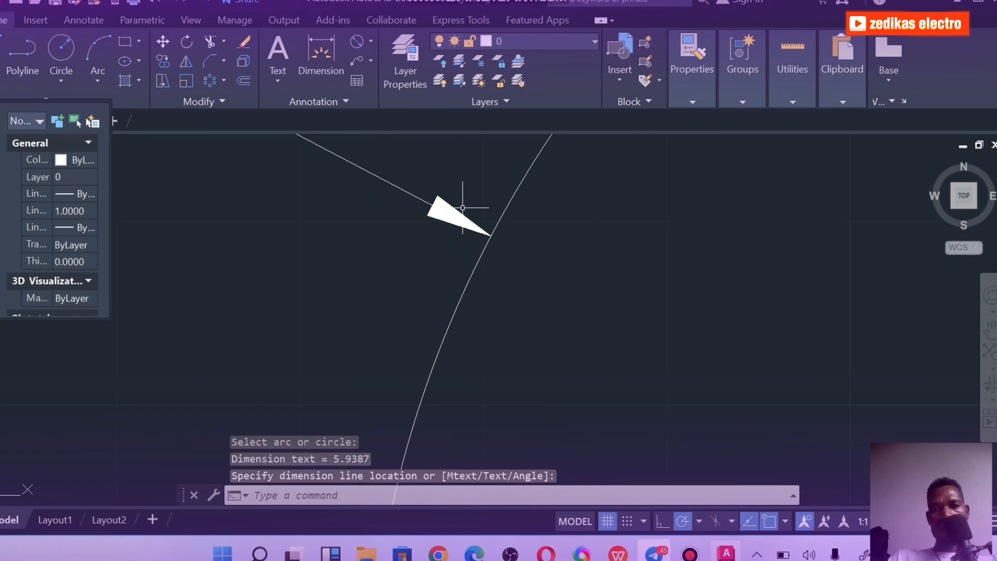
scroll(463, 208, down, 5)
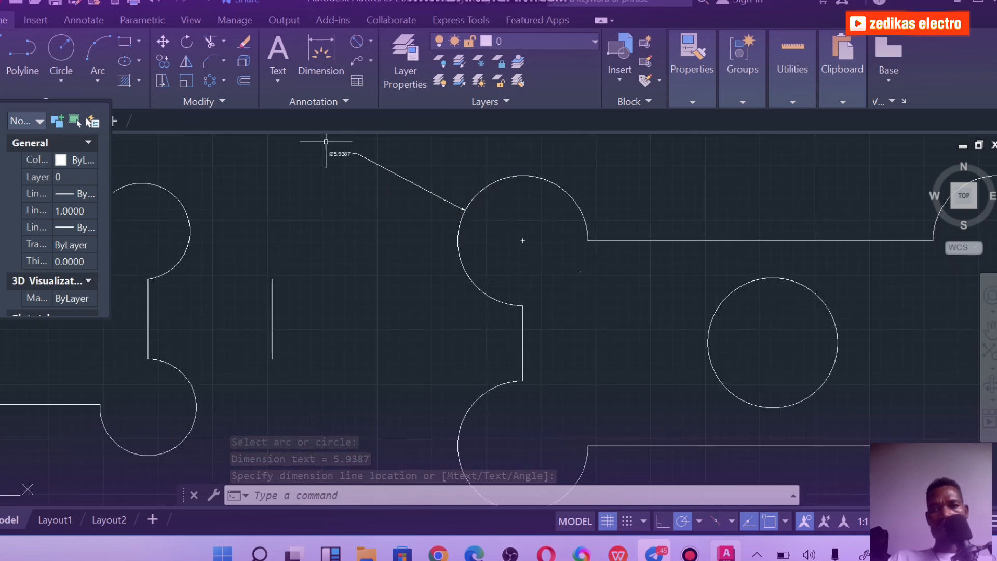
scroll(326, 141, up, 8)
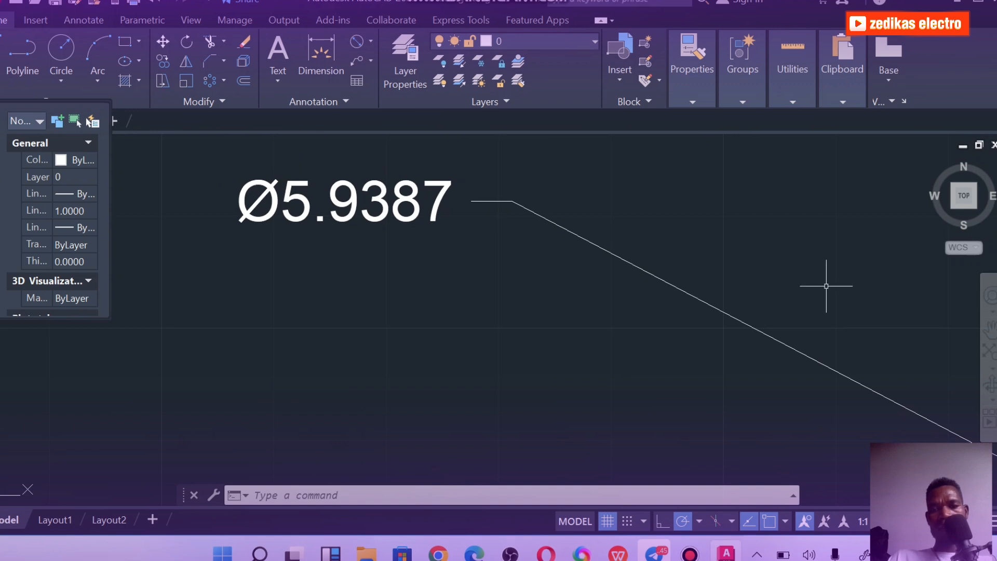
scroll(827, 286, down, 6)
scroll(937, 327, up, 4)
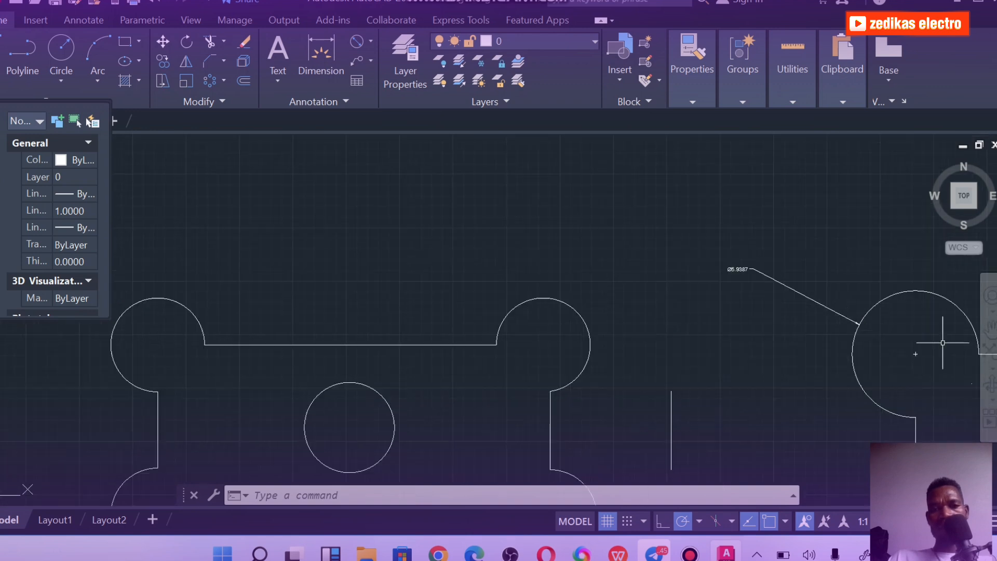
scroll(639, 214, up, 5)
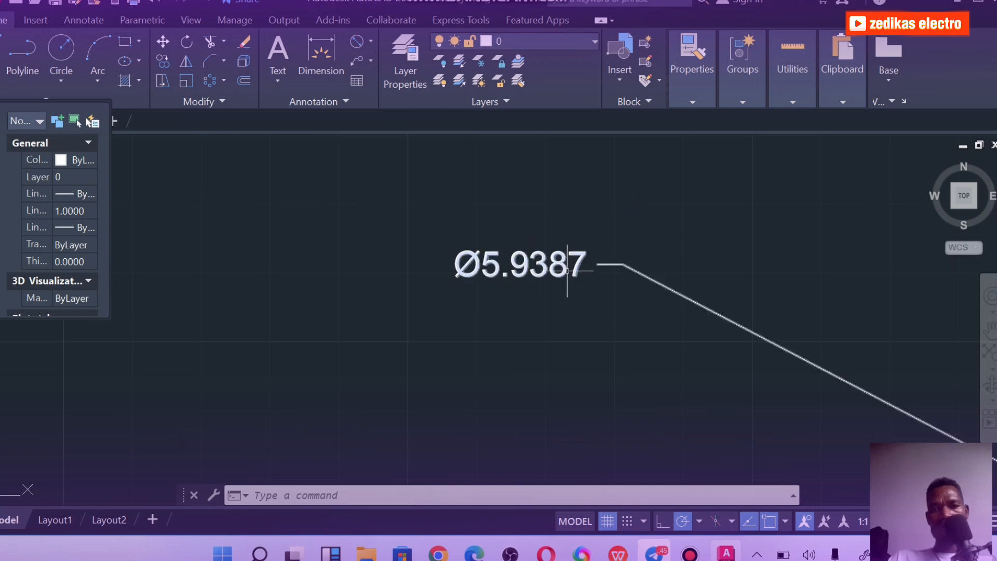
scroll(572, 270, down, 4)
scroll(770, 346, down, 2)
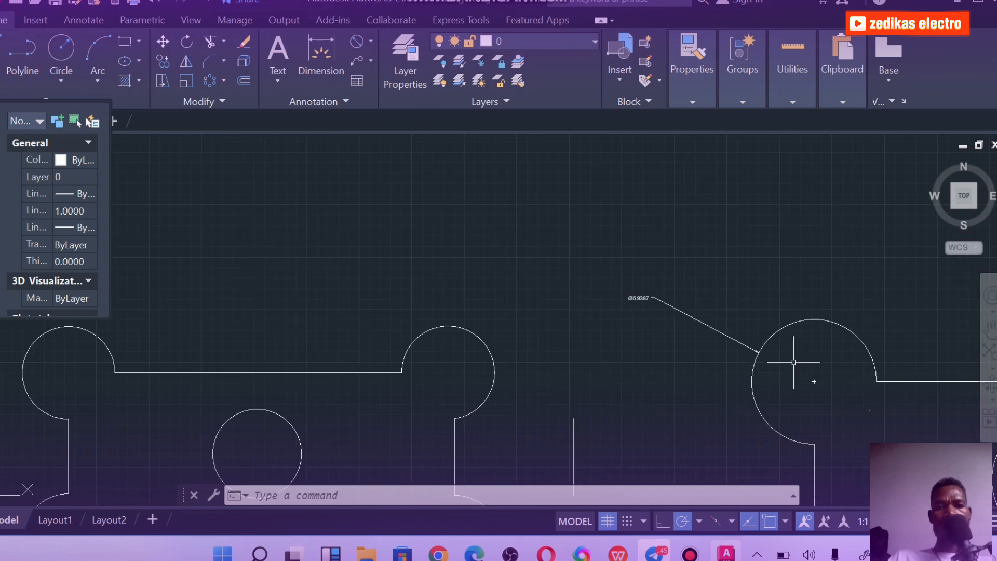
scroll(633, 279, up, 3)
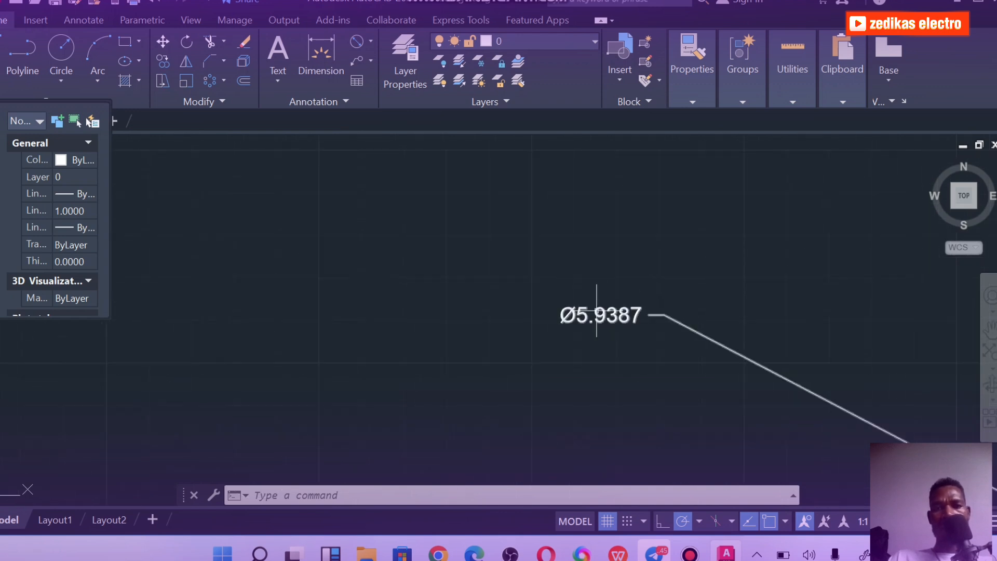
scroll(596, 291, up, 3)
scroll(596, 311, down, 4)
scroll(595, 311, down, 2)
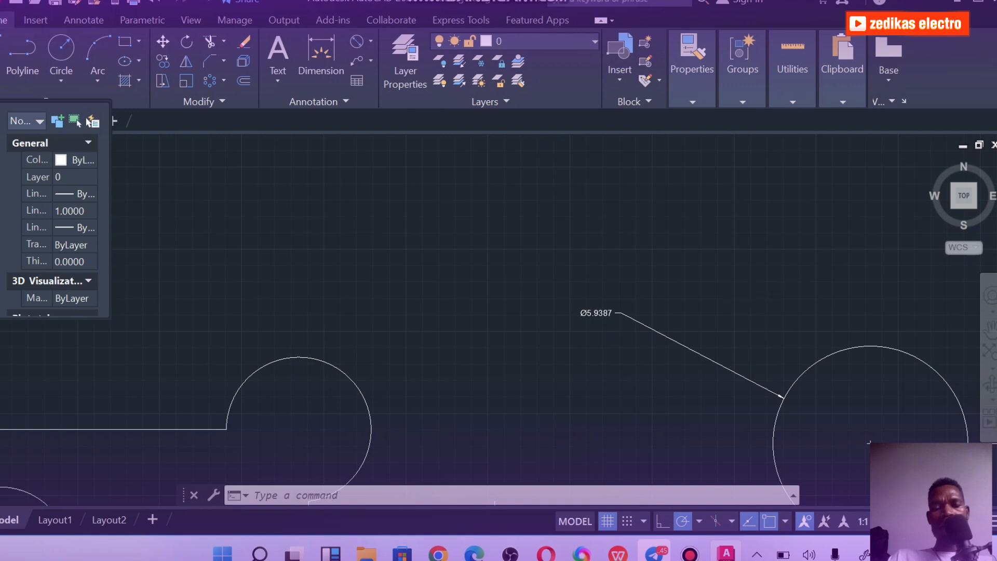
scroll(827, 378, down, 3)
scroll(805, 370, up, 5)
scroll(725, 329, down, 4)
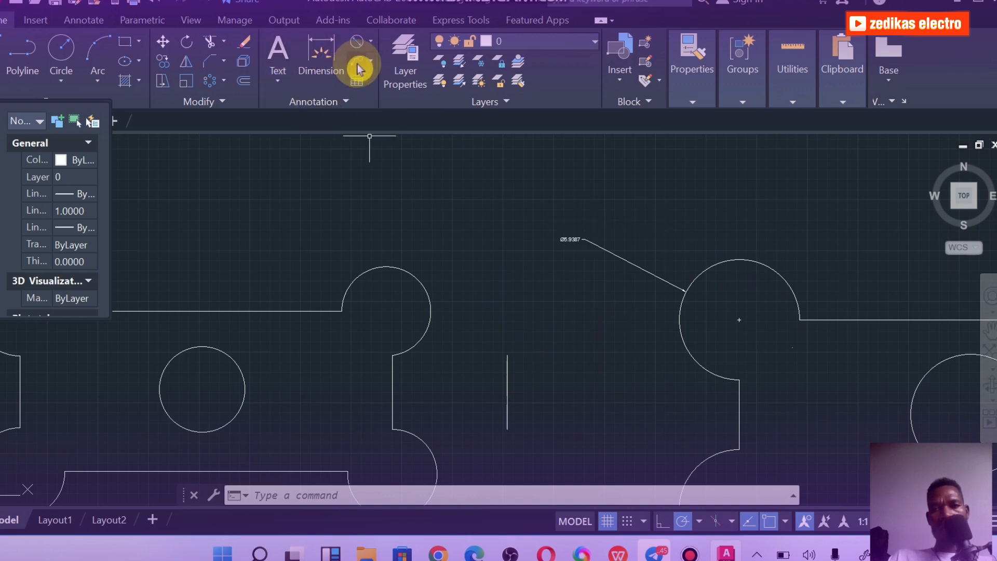
Add a radius dimension to the same upper-left arc, placing its text inside the arc near the centre
click(376, 45)
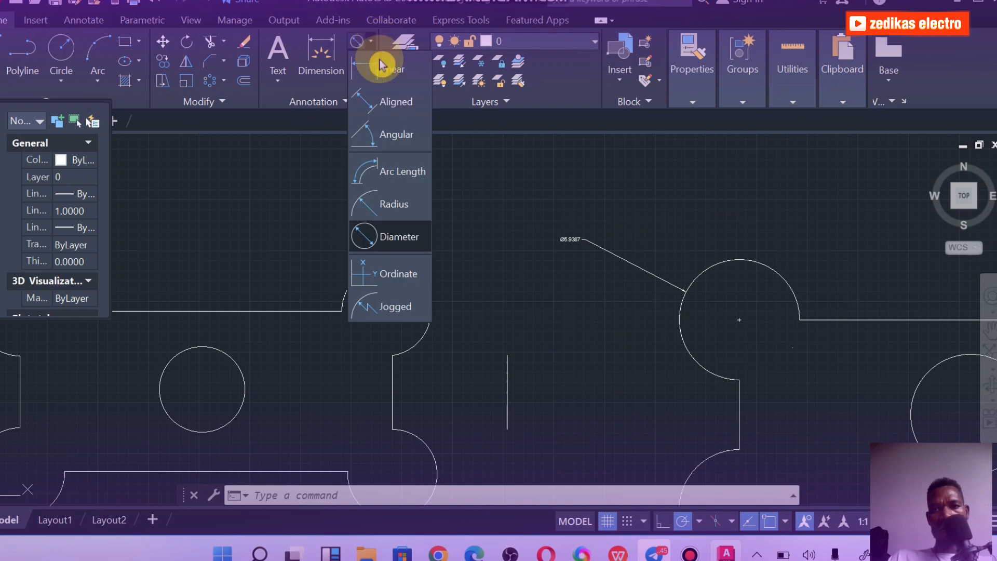
click(398, 207)
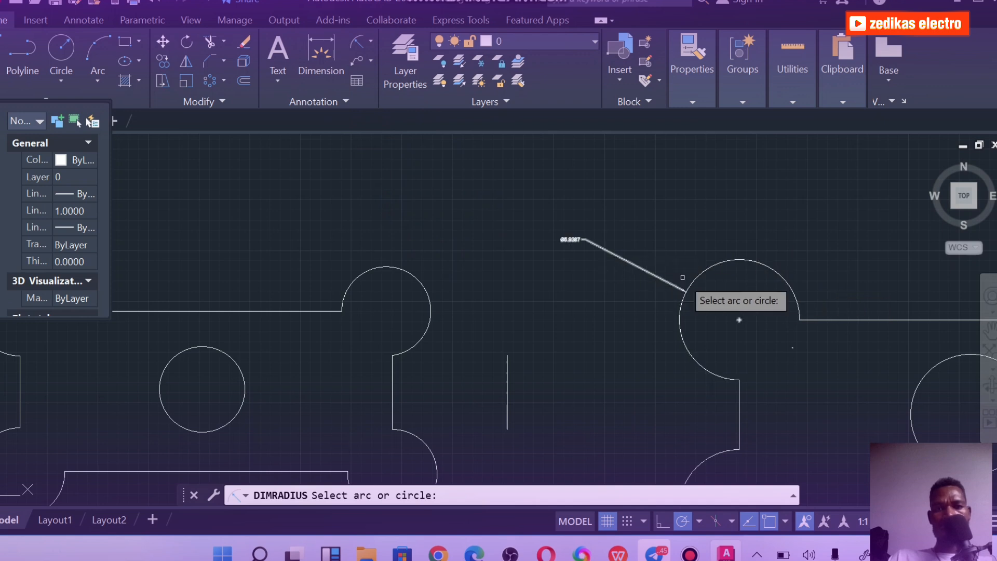
click(700, 276)
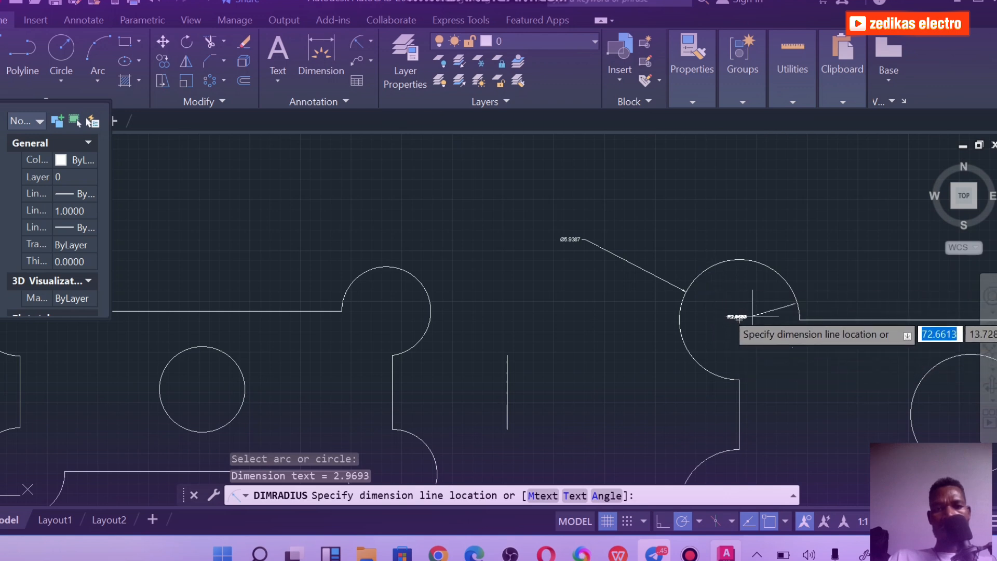
click(722, 271)
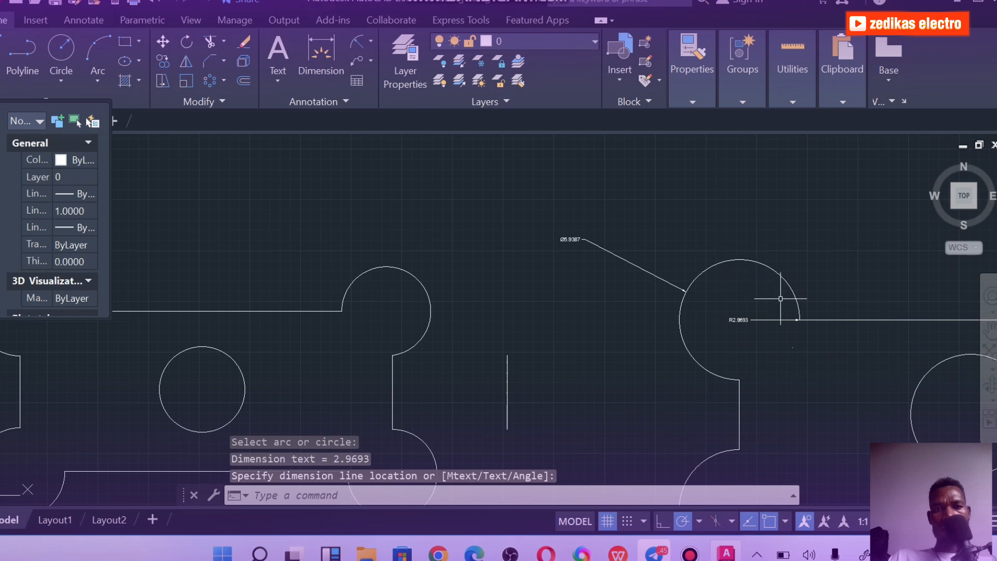
Examine the radius dimension inside the upper-left arc and compare it with the diameter dimension outside it
scroll(777, 318, up, 5)
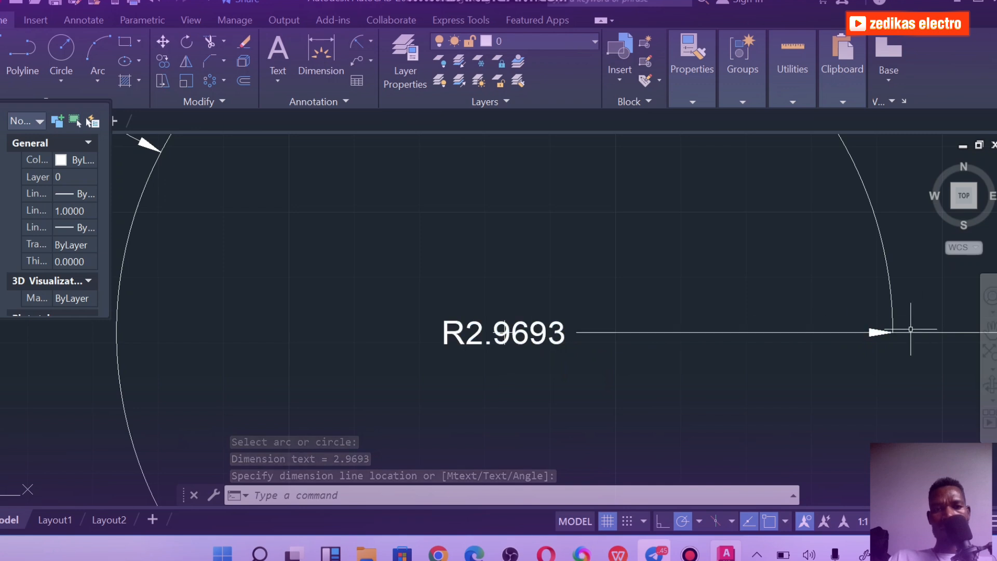
scroll(909, 329, down, 4)
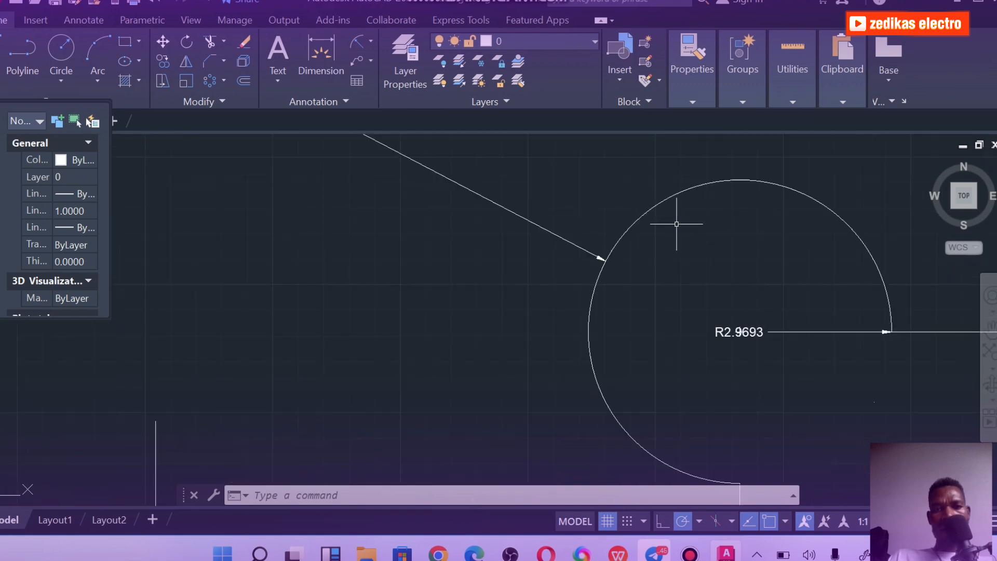
scroll(770, 336, up, 4)
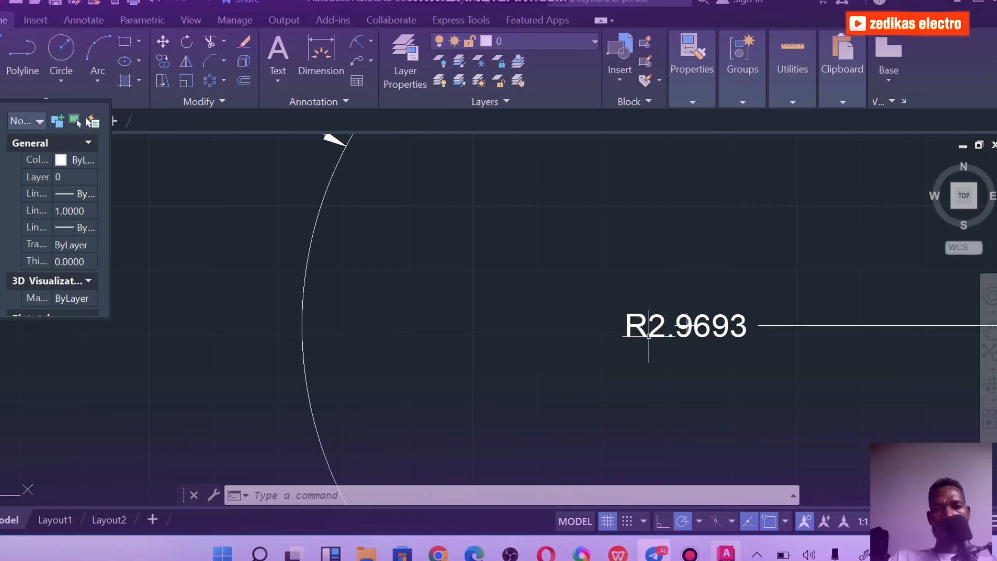
scroll(719, 323, down, 4)
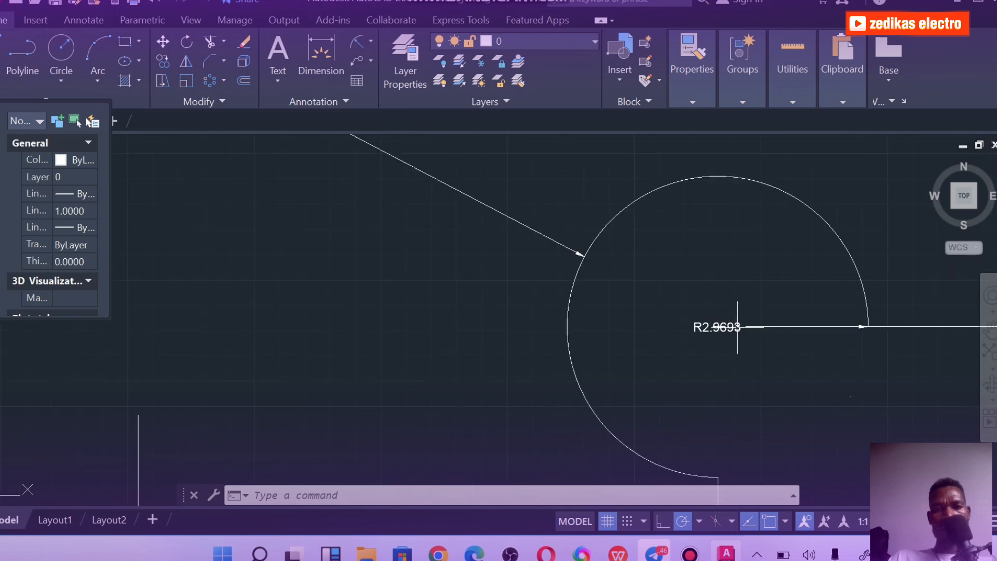
scroll(729, 325, up, 4)
scroll(718, 291, down, 6)
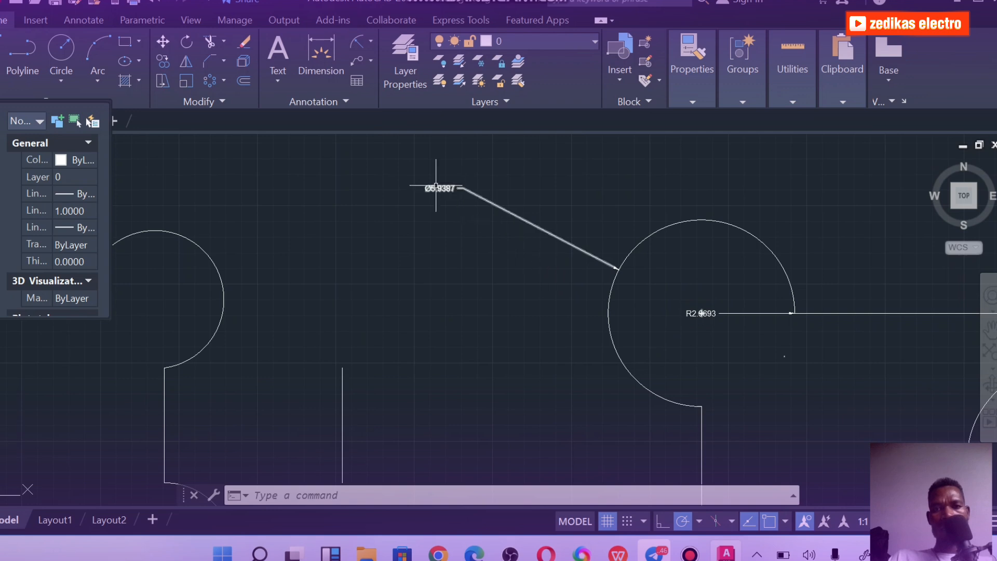
scroll(436, 187, up, 10)
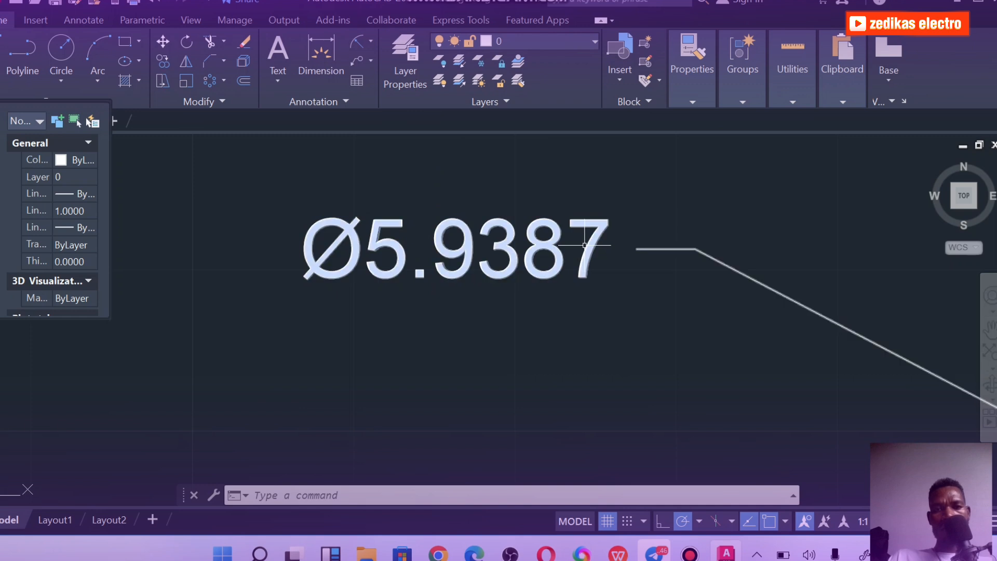
scroll(644, 254, down, 8)
scroll(807, 351, up, 6)
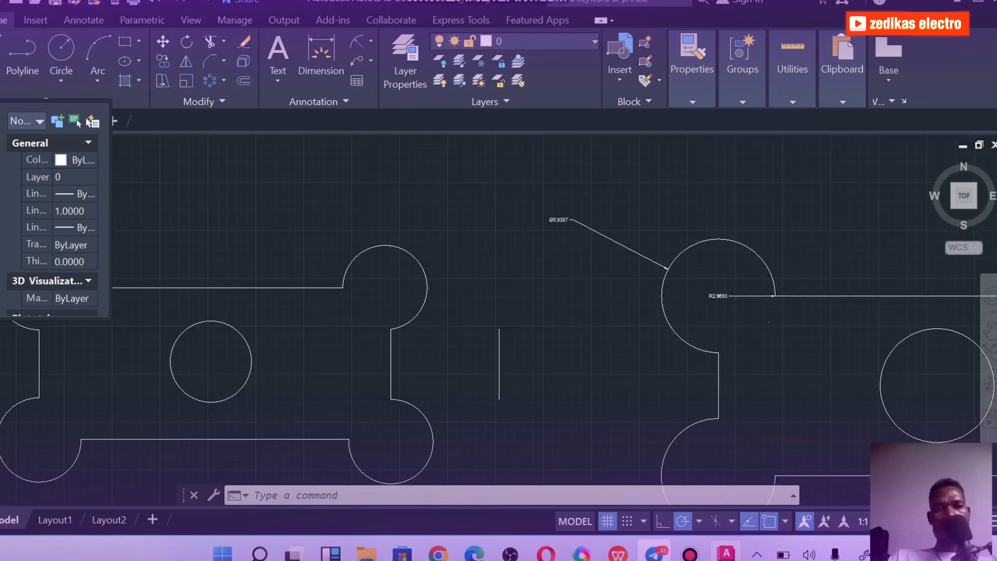
scroll(742, 278, up, 2)
scroll(741, 278, down, 4)
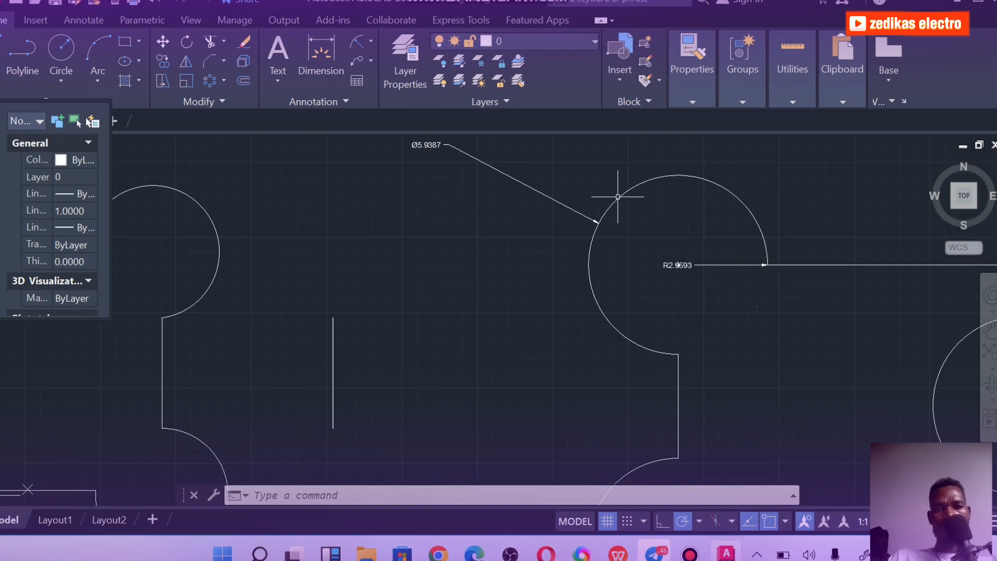
scroll(454, 149, down, 3)
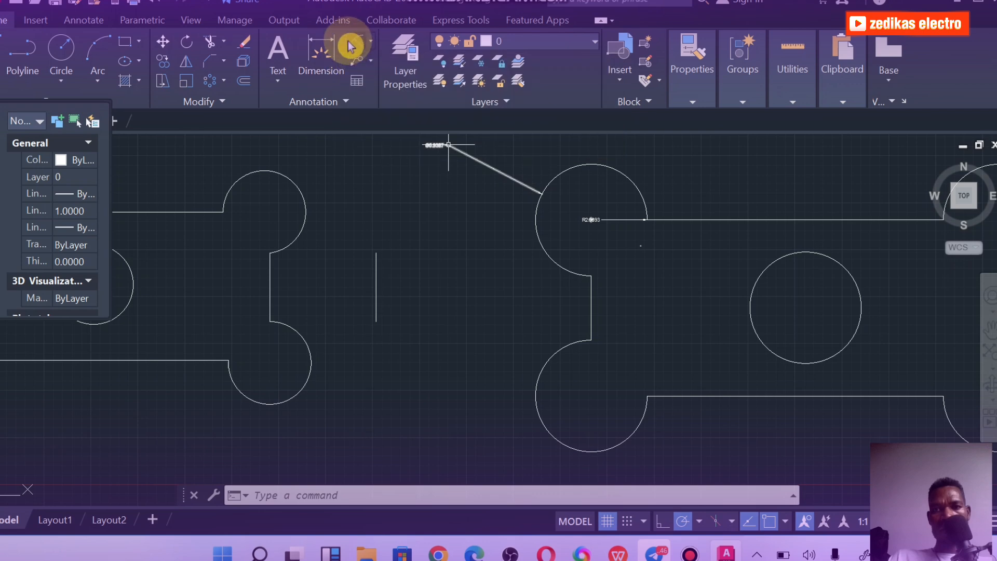
click(376, 46)
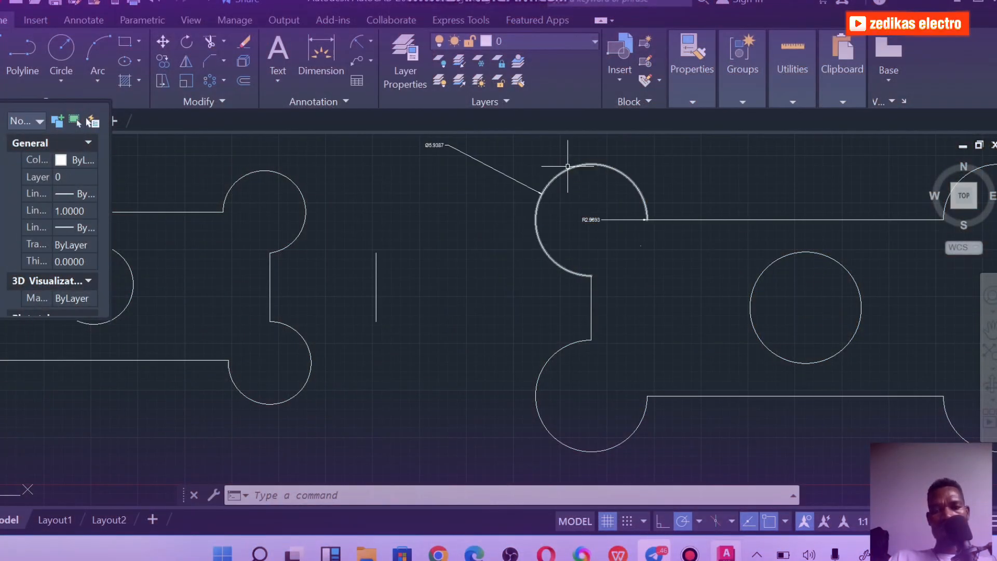
click(567, 166)
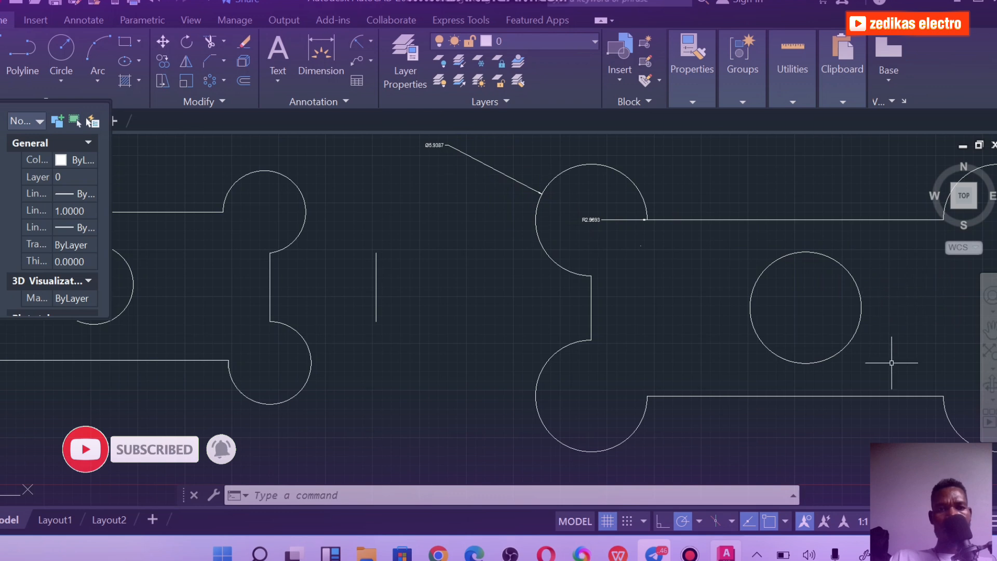
scroll(688, 343, down, 4)
scroll(842, 280, up, 4)
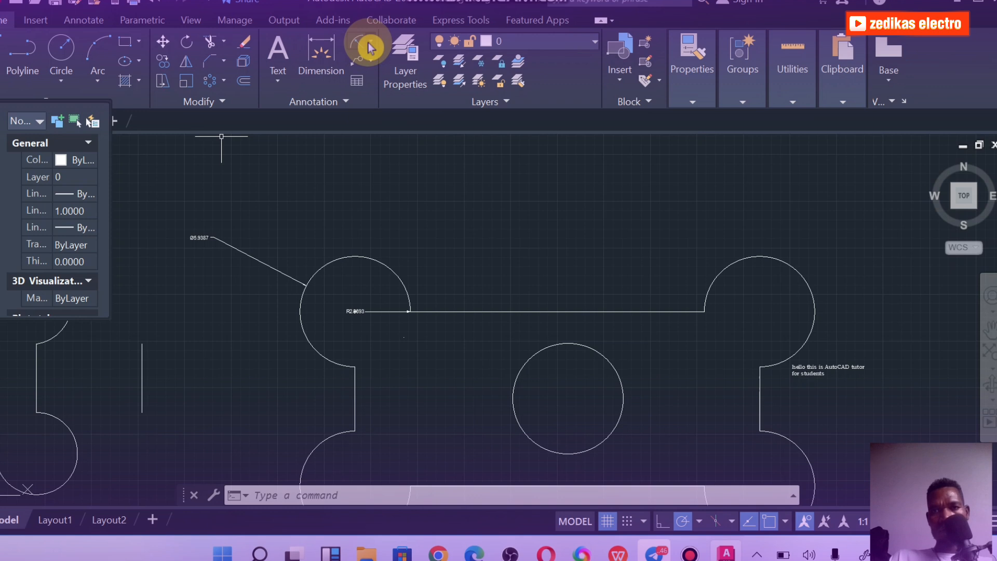
Dimension the diameter of the right-hand shape's central circle with the general Dimension tool, placing the text above the shape's upper edge
click(337, 57)
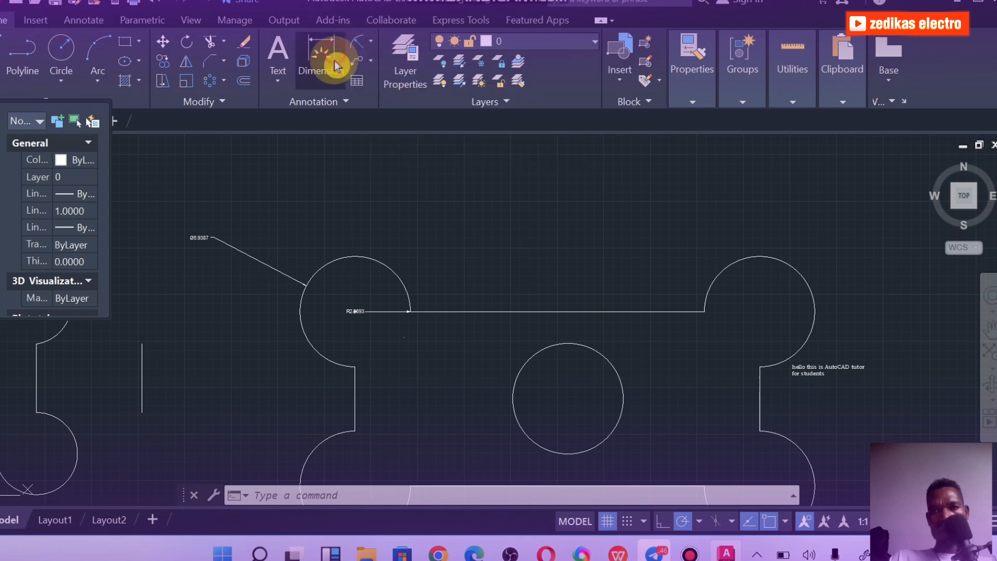
click(520, 365)
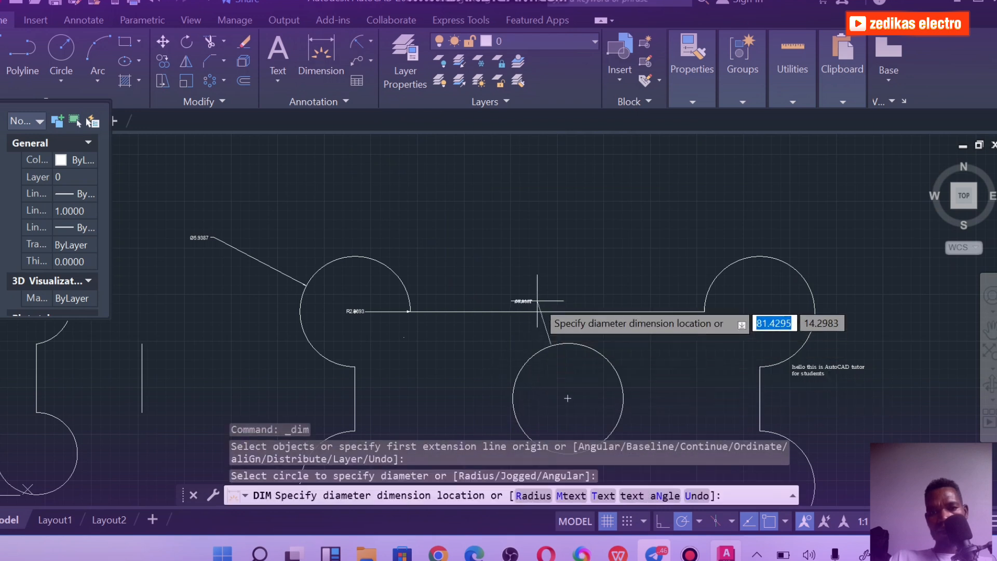
click(517, 216)
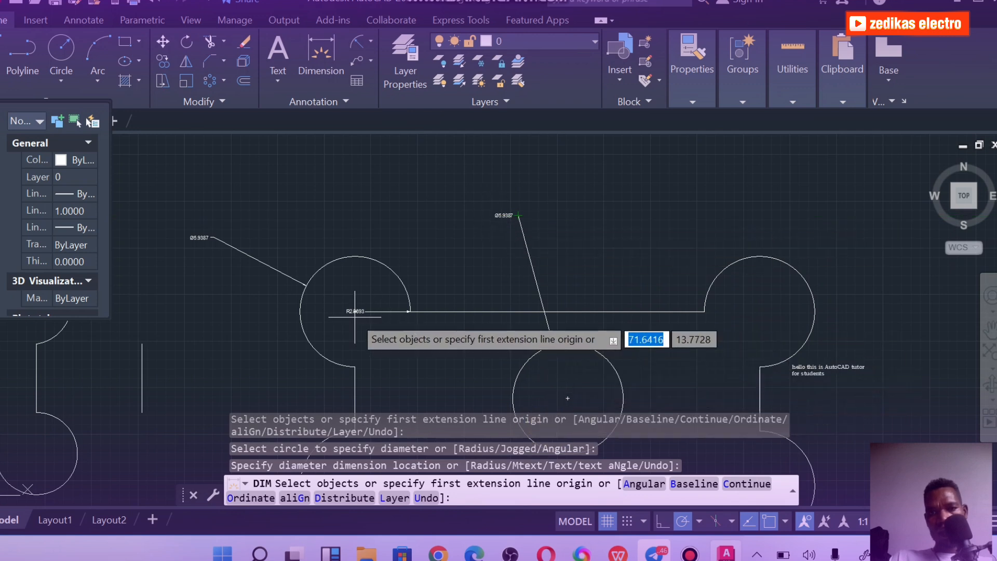
scroll(506, 212, up, 6)
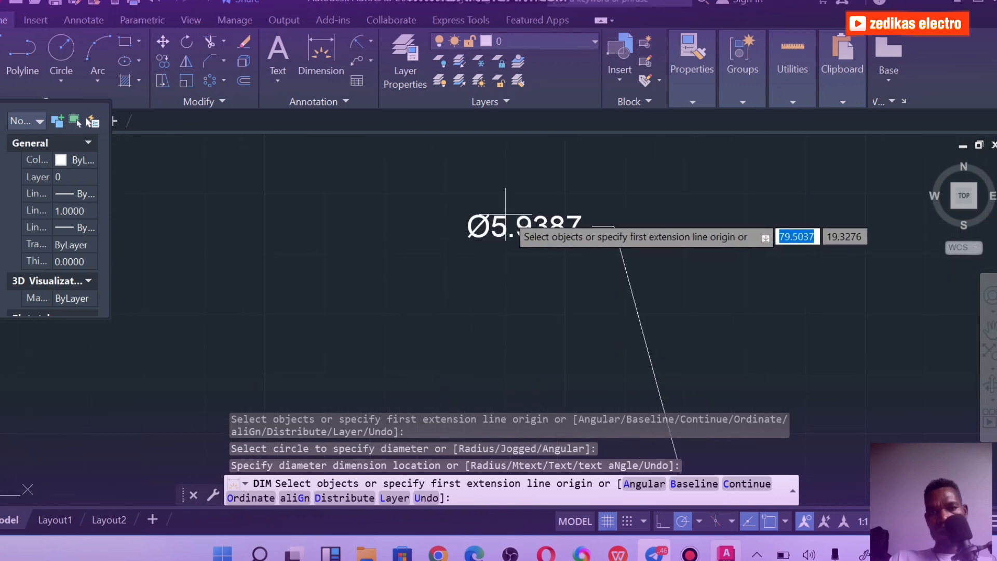
scroll(505, 213, down, 6)
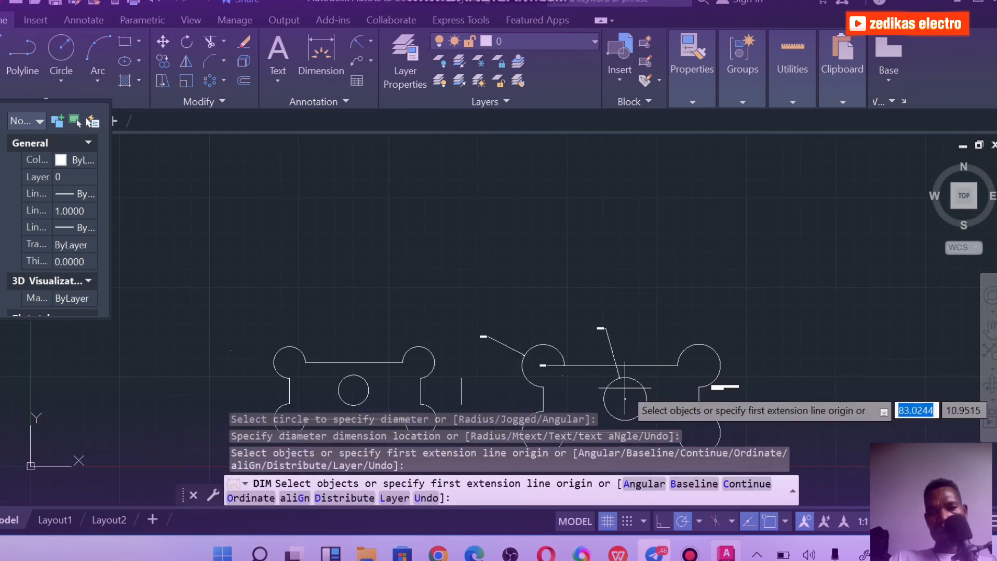
Examine and compare the diameter dimensions of the right-hand shape's upper-left arc and central circle up close
scroll(625, 398, up, 5)
scroll(572, 333, down, 5)
scroll(583, 351, up, 3)
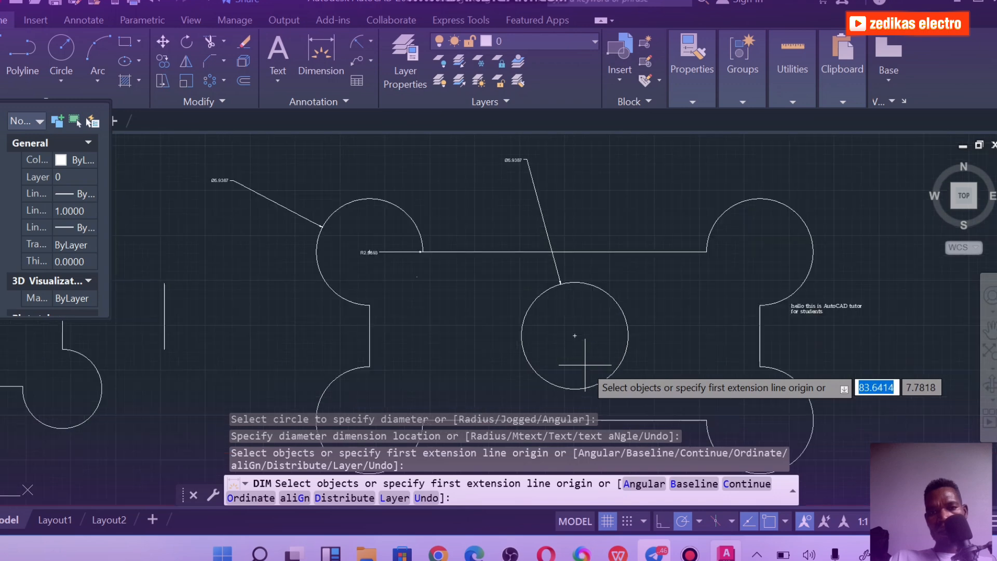
scroll(582, 363, down, 2)
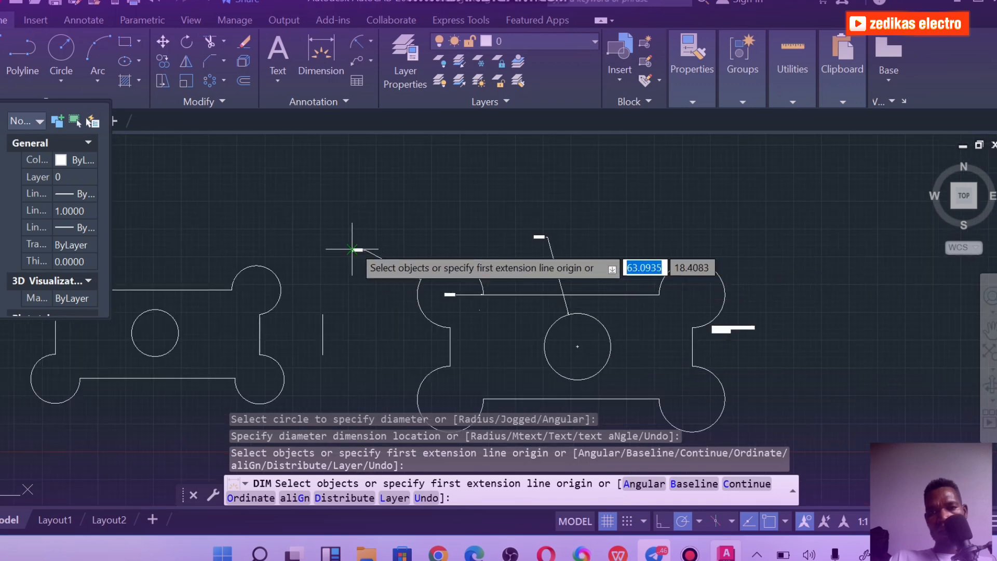
scroll(352, 249, up, 5)
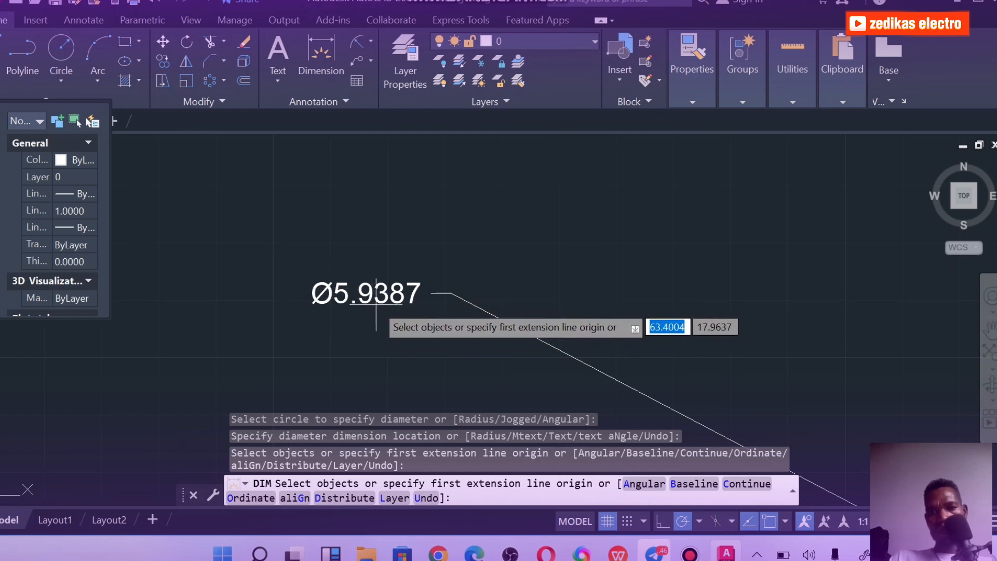
scroll(376, 311, down, 5)
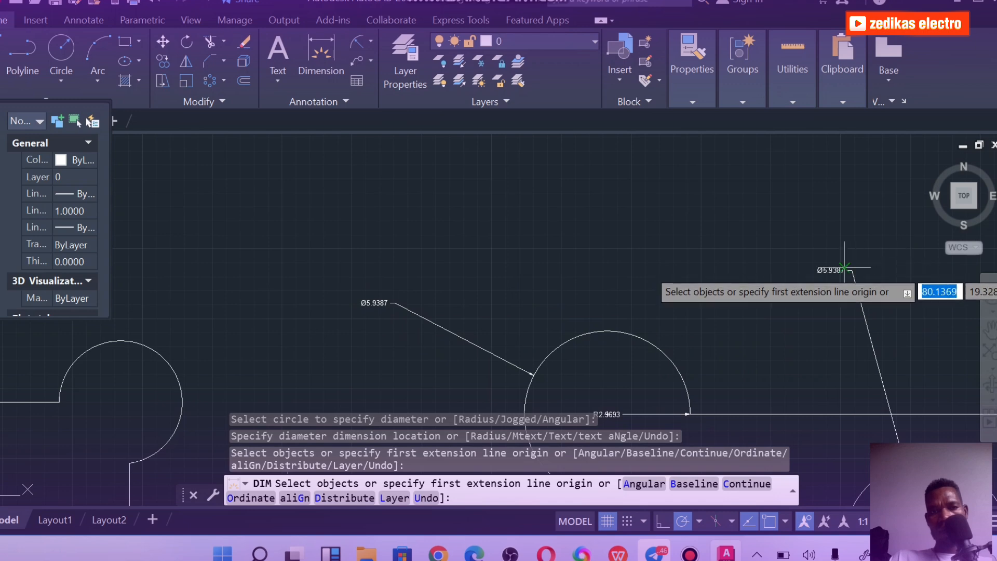
scroll(844, 268, up, 5)
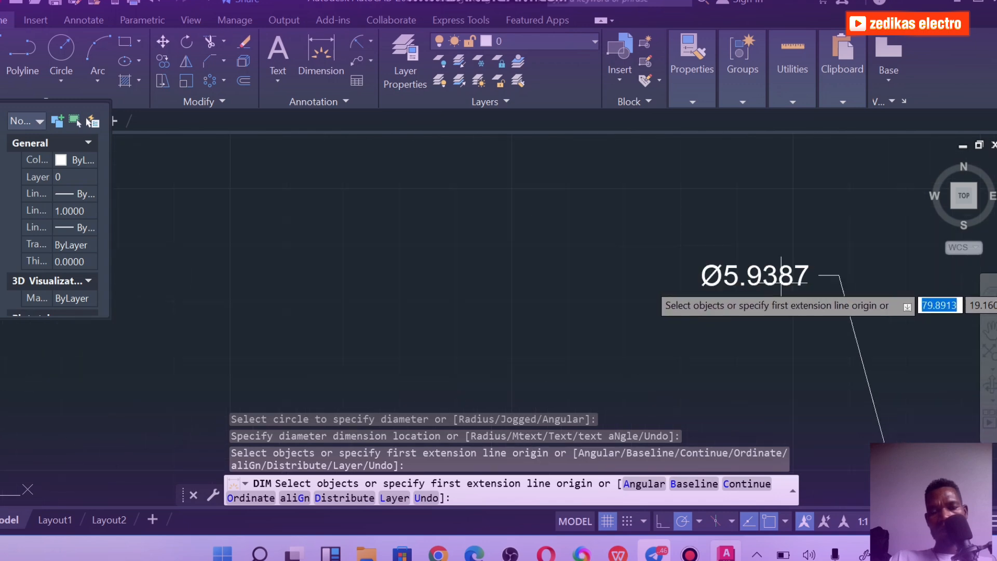
scroll(781, 284, down, 5)
scroll(479, 224, up, 6)
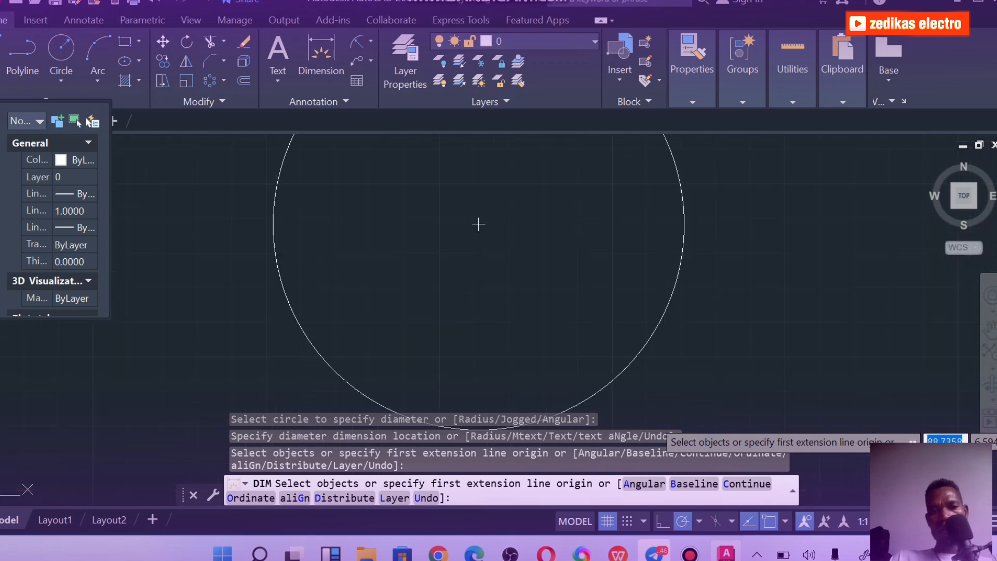
scroll(779, 343, down, 6)
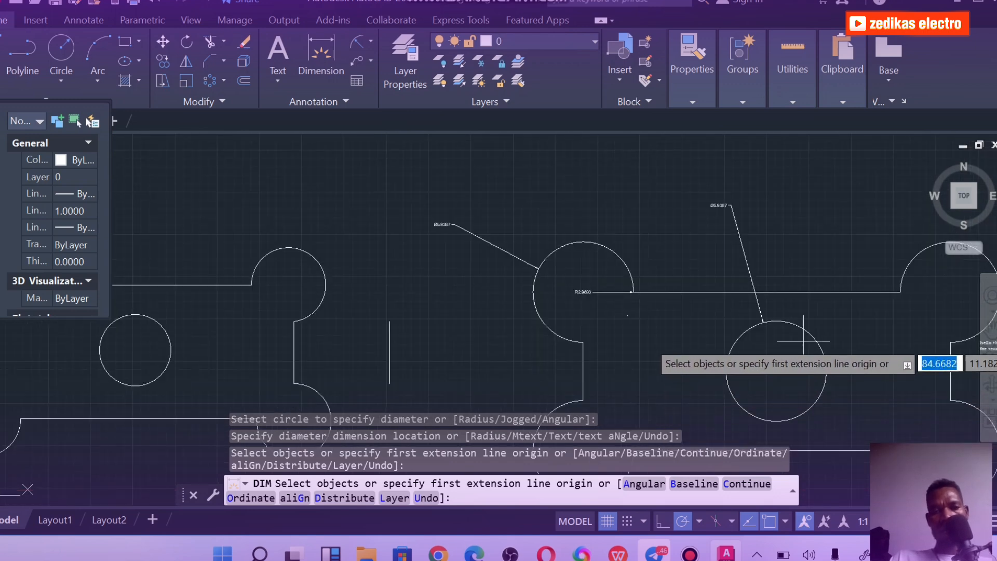
scroll(805, 341, down, 5)
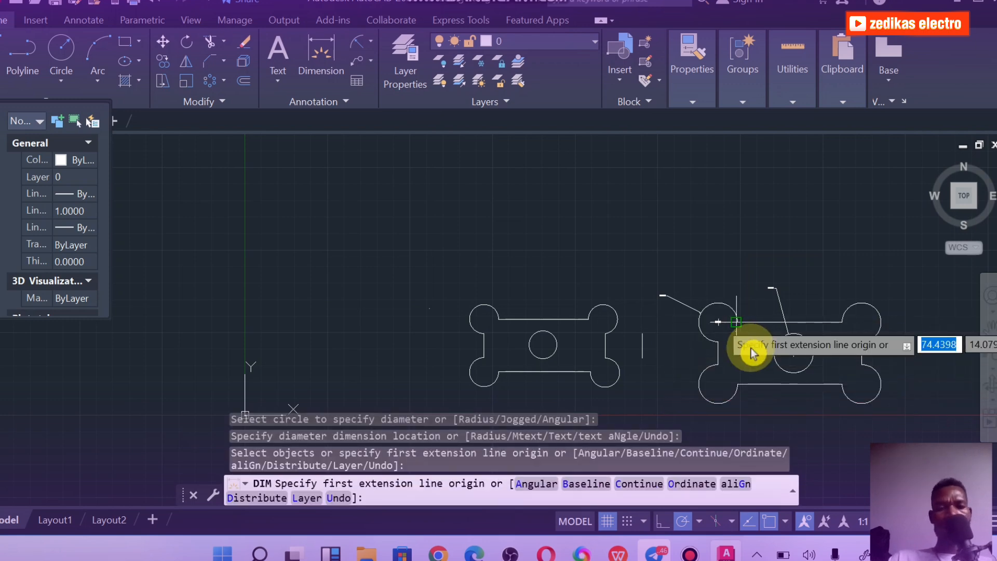
key(Return)
Add a vertical linear dimension outside the right-hand shape's left side, spanning from its upper to its lower horizontal edge level
scroll(779, 359, down, 2)
scroll(730, 332, up, 4)
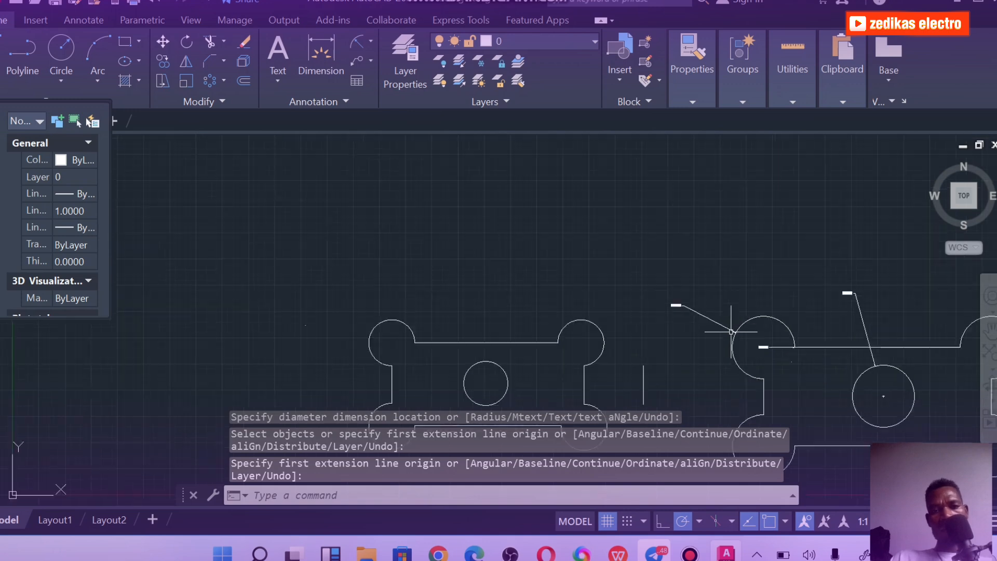
scroll(755, 352, down, 4)
scroll(811, 384, up, 5)
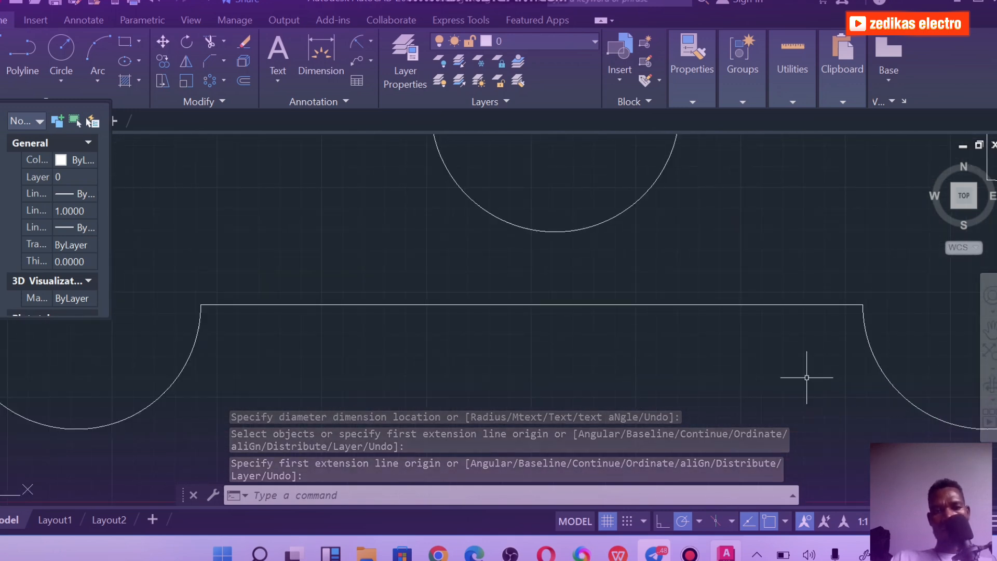
scroll(812, 367, down, 3)
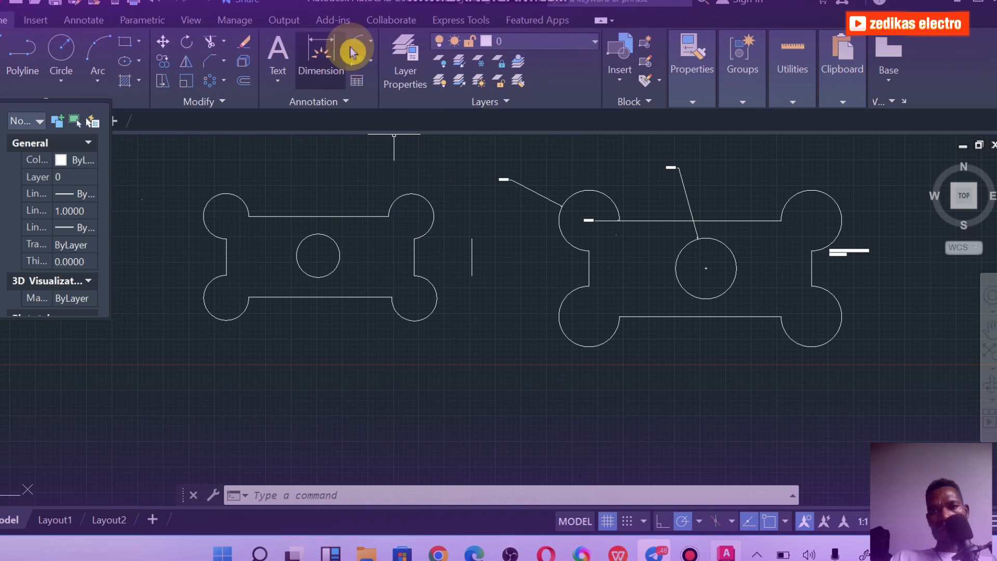
click(376, 46)
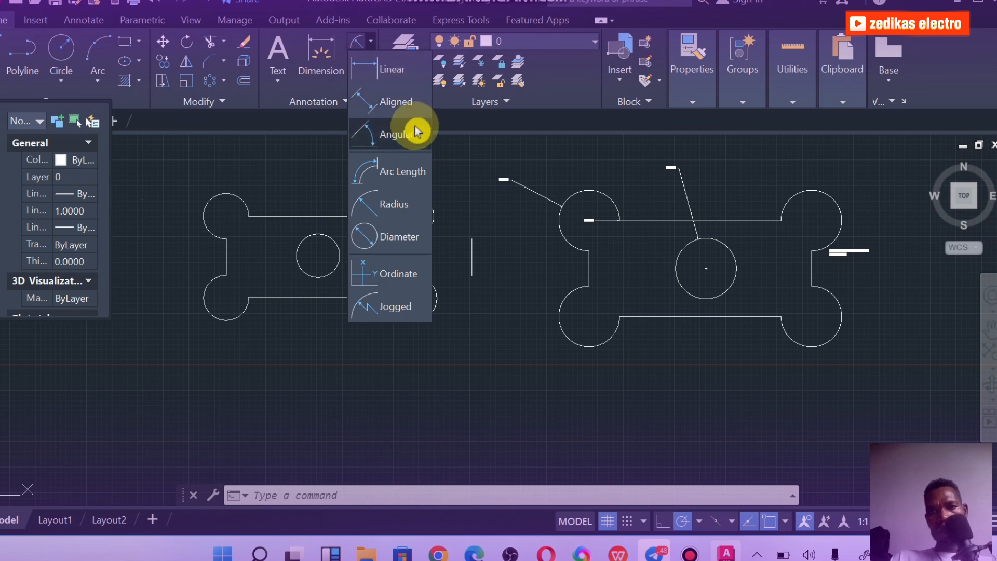
click(394, 66)
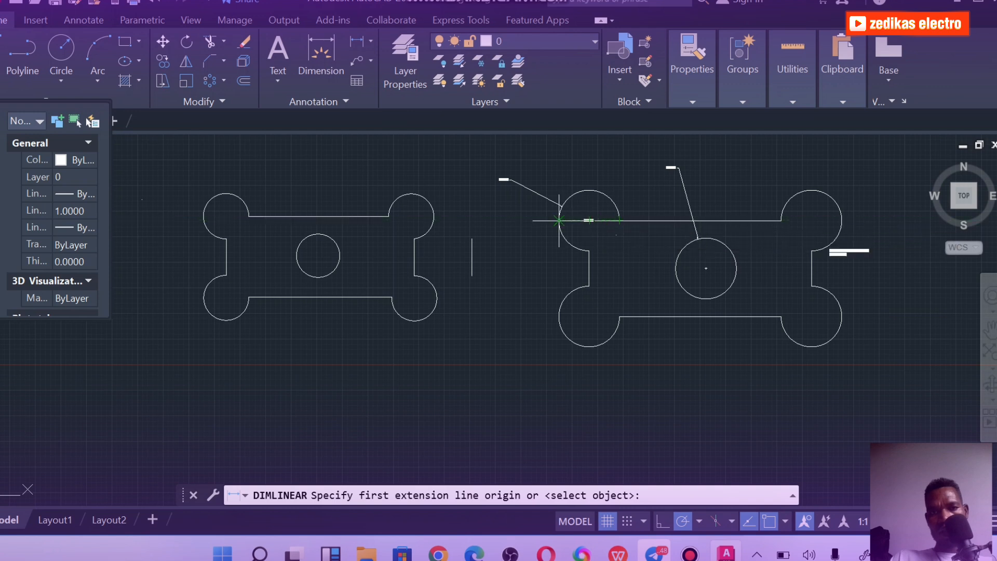
click(535, 221)
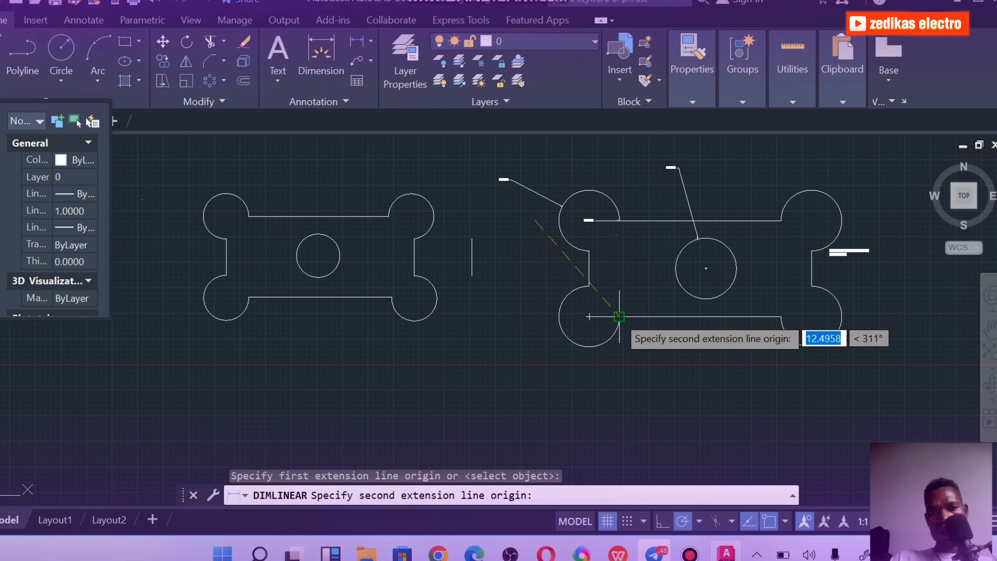
click(535, 316)
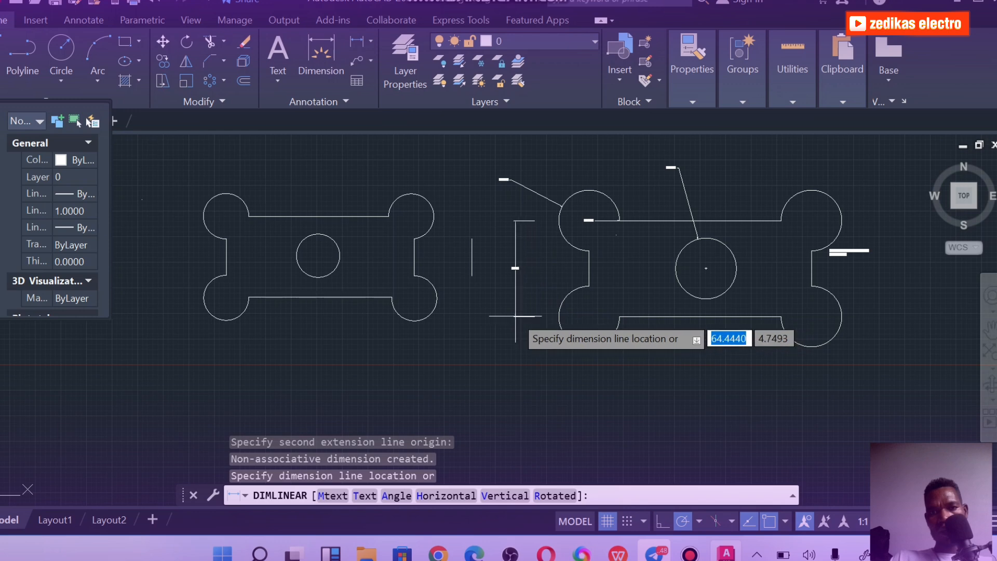
click(516, 269)
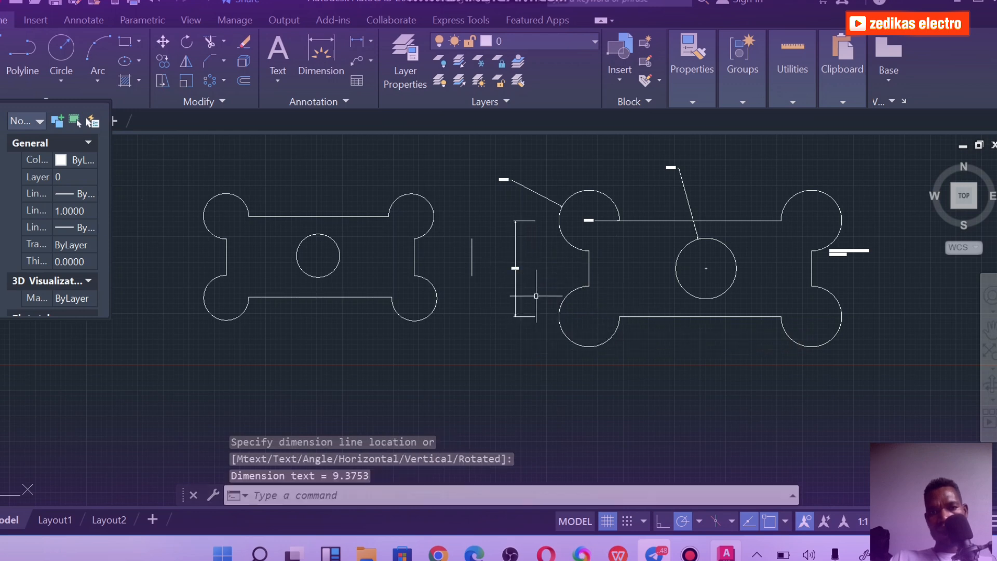
Examine the vertical dimension's text, arrowheads and extension lines against the right-hand shape's horizontal edges
scroll(515, 268, up, 5)
scroll(507, 255, up, 5)
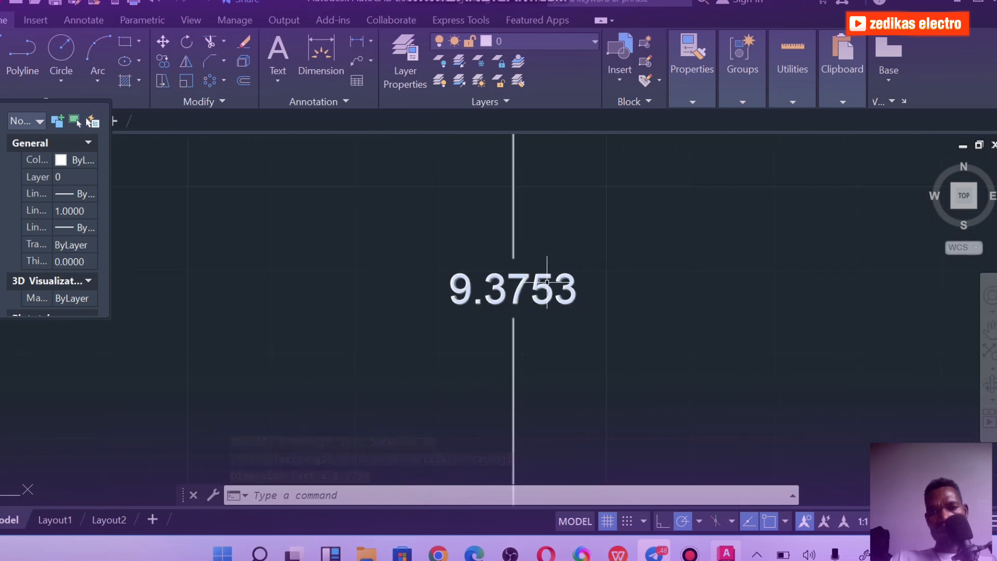
scroll(554, 287, down, 5)
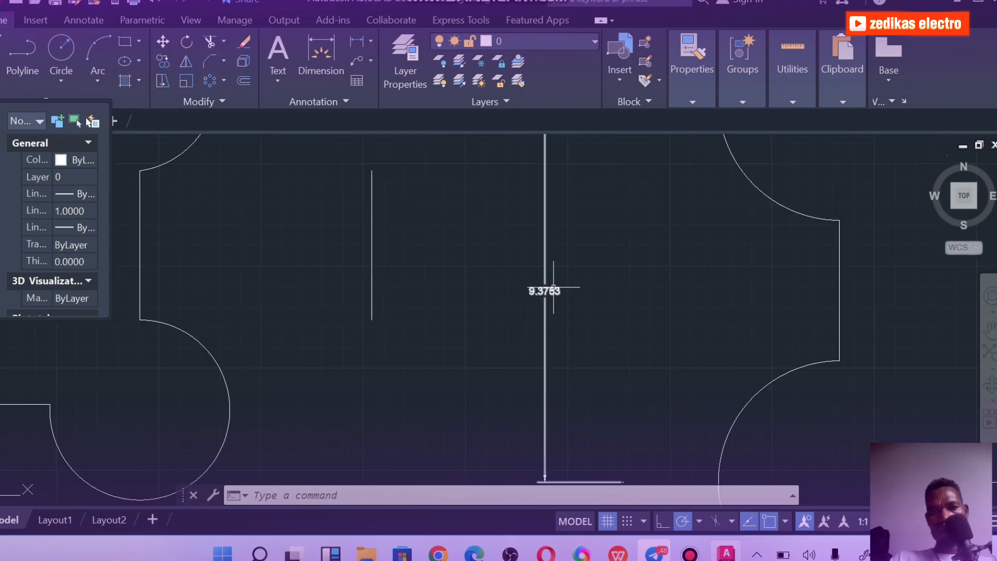
scroll(553, 287, down, 3)
scroll(603, 236, up, 3)
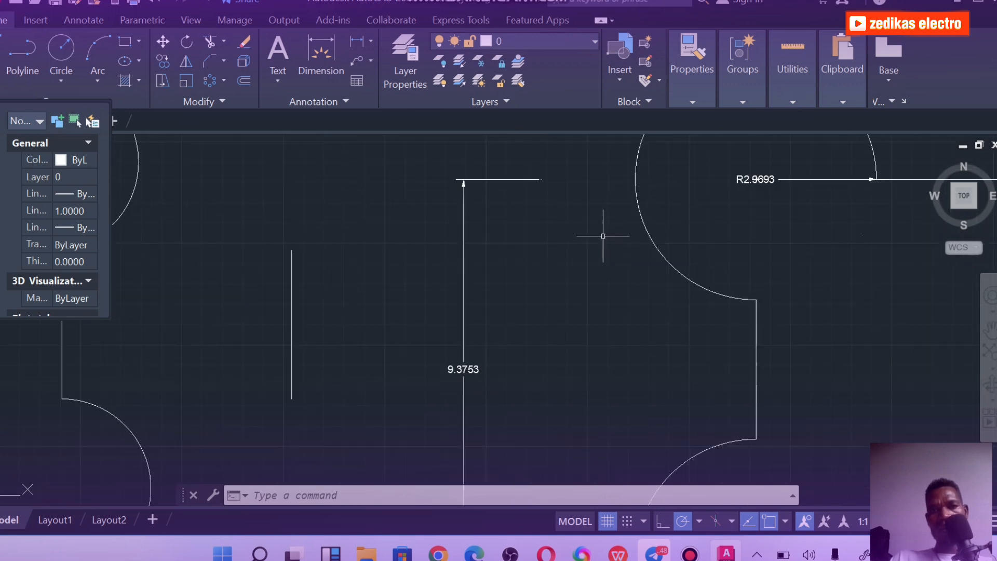
scroll(603, 236, down, 3)
scroll(707, 360, up, 5)
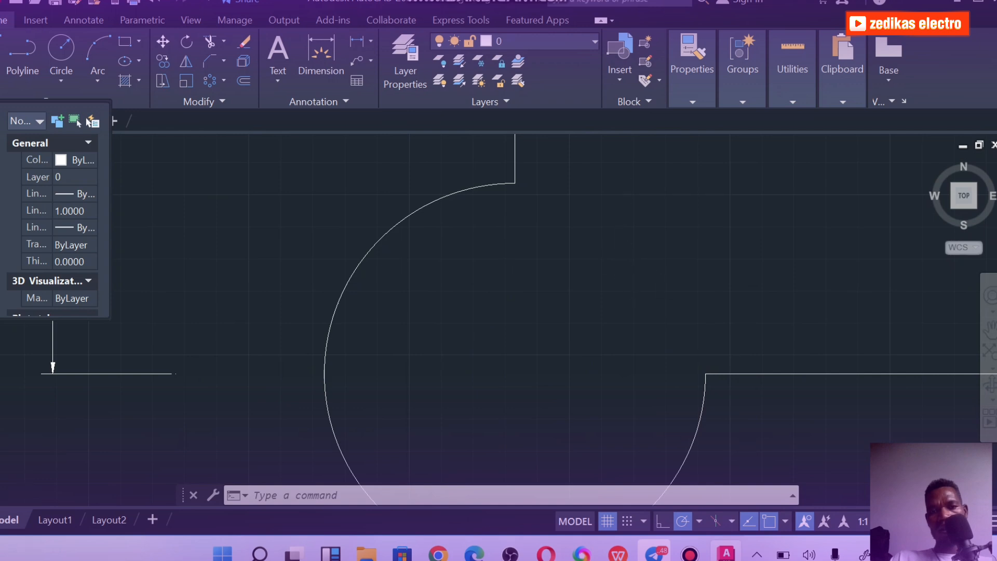
scroll(520, 219, down, 5)
scroll(530, 223, up, 6)
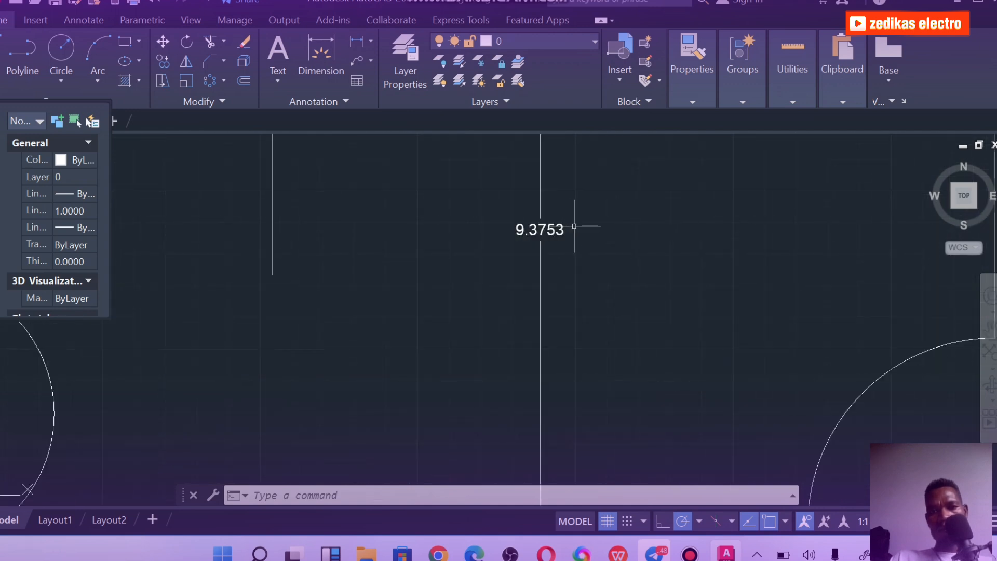
scroll(557, 226, down, 4)
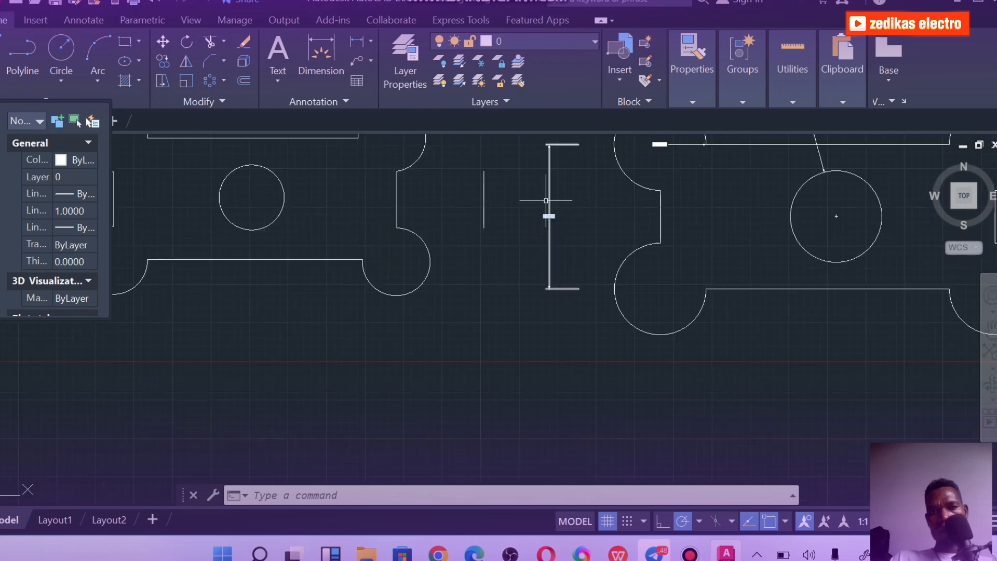
scroll(544, 145, up, 4)
scroll(545, 148, down, 8)
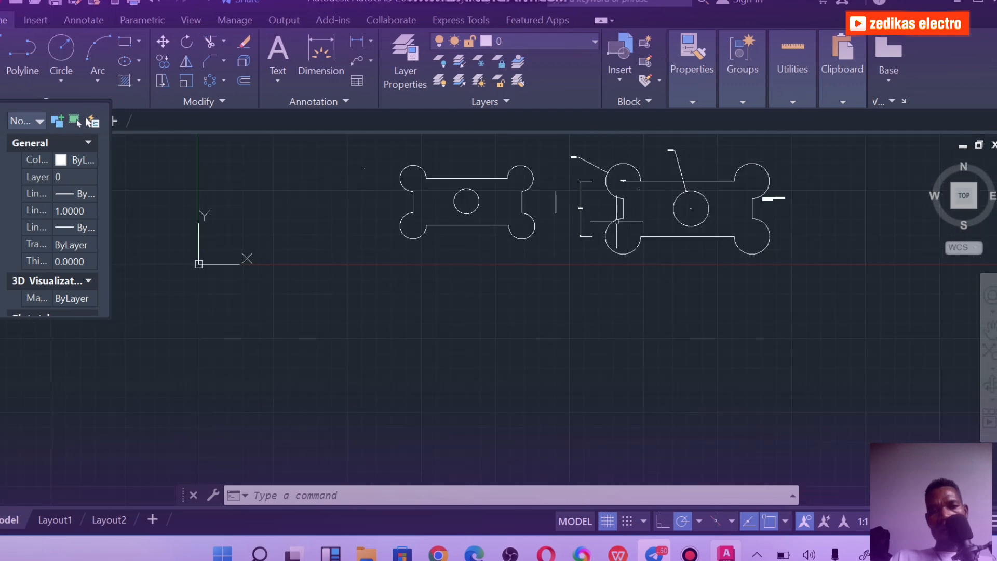
Dimension the horizontal distance between the right-hand shape's vertical side edges with the general Dimension tool, placing the dimension line well below the shape
scroll(727, 247, up, 6)
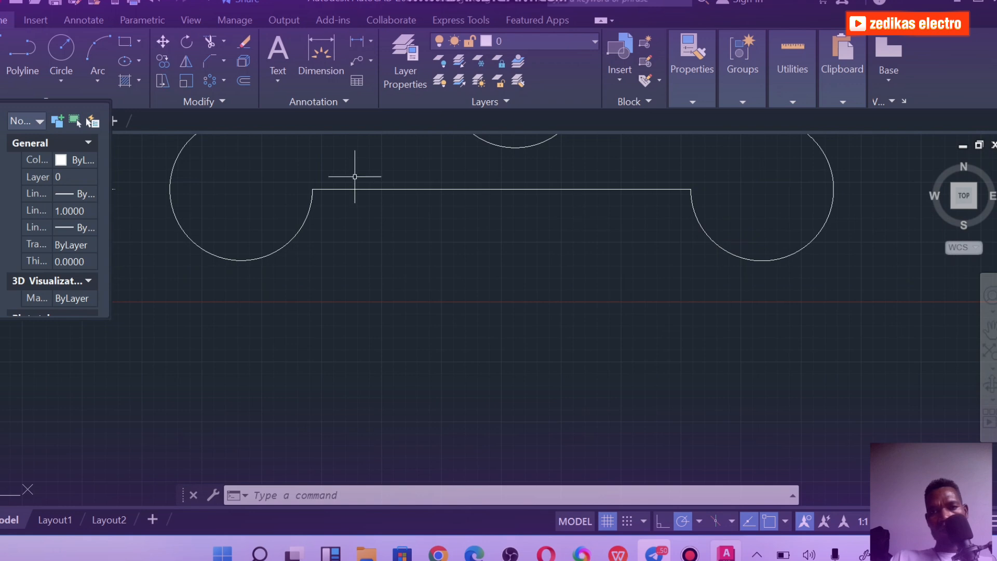
scroll(343, 181, down, 3)
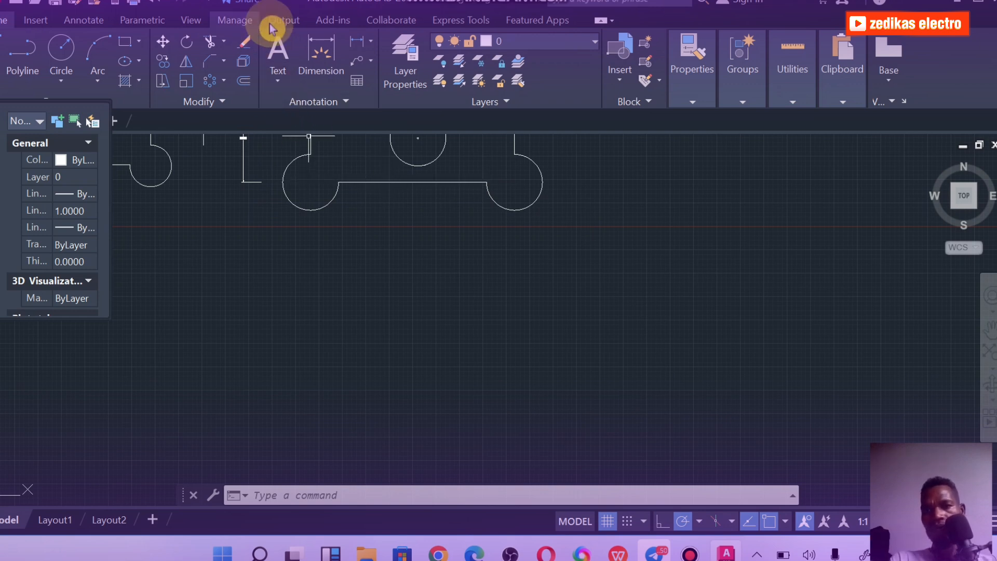
click(320, 49)
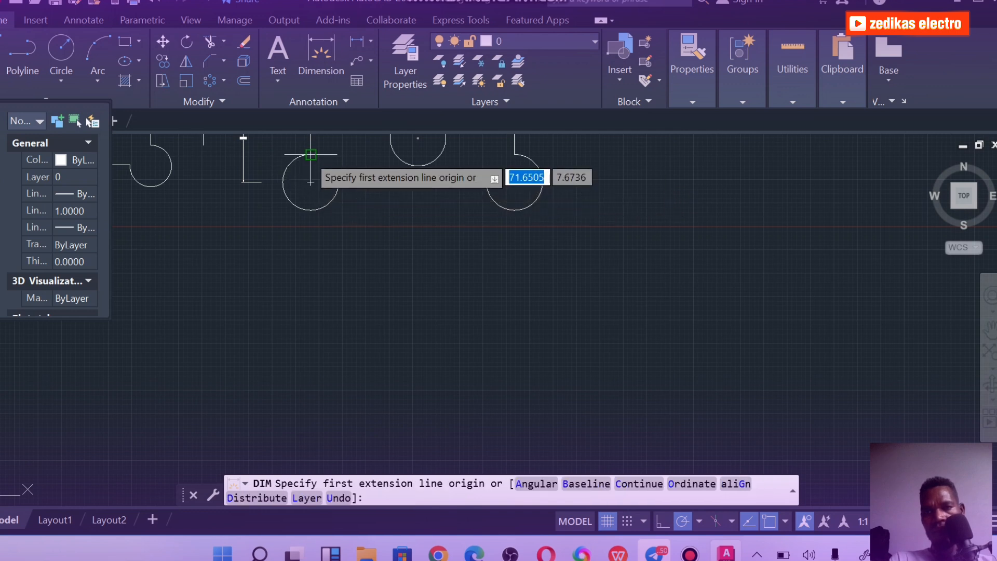
click(311, 227)
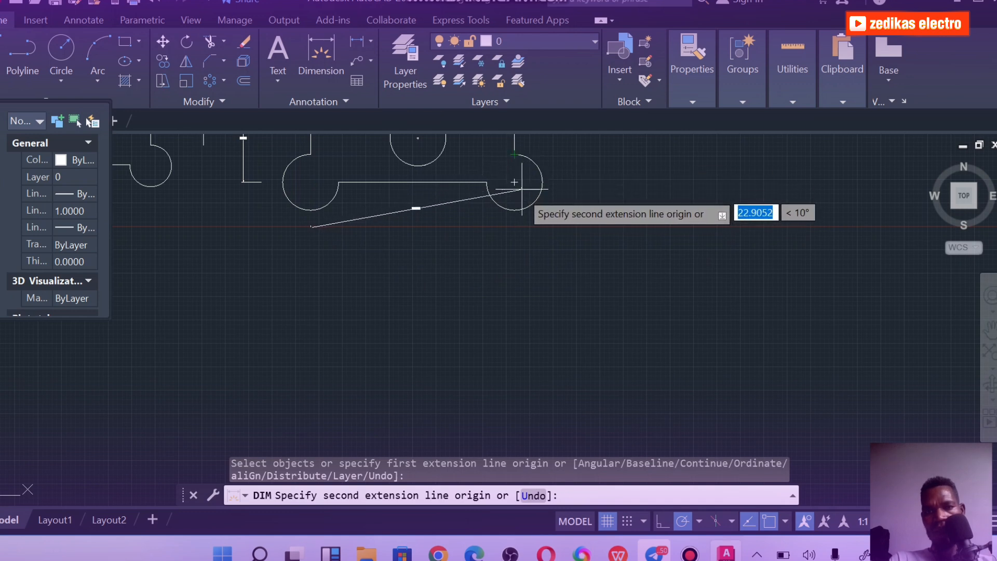
click(514, 231)
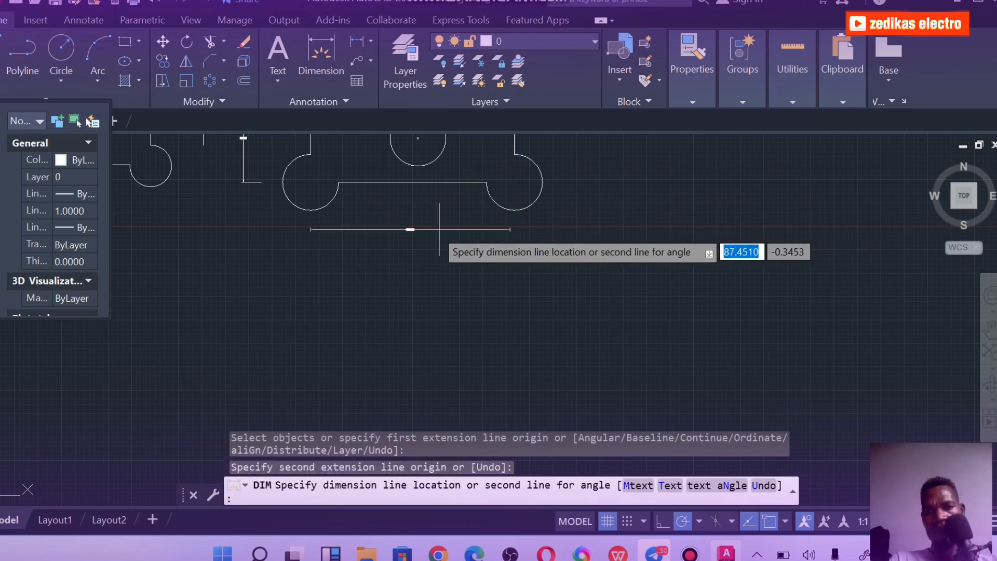
click(400, 290)
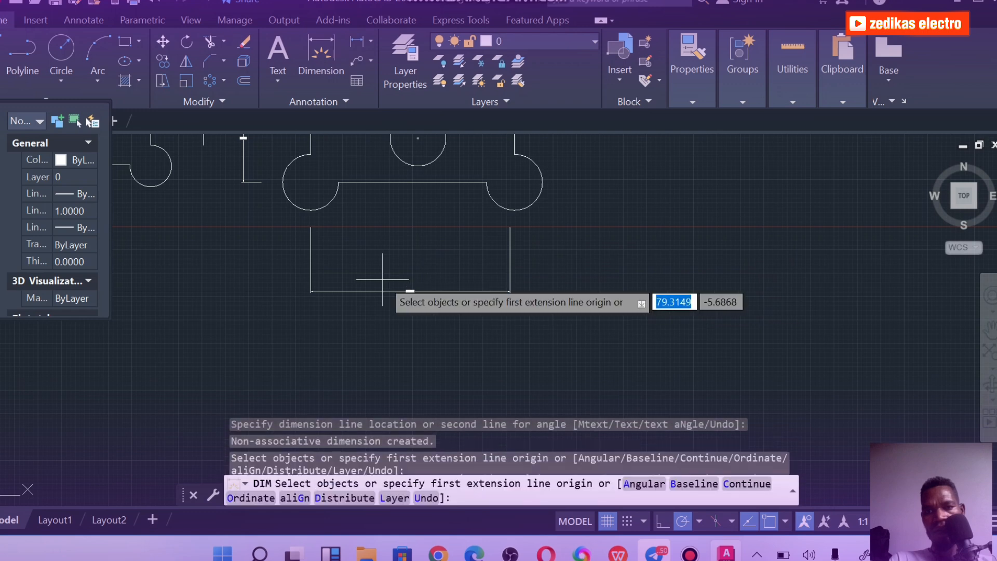
Examine the text, arrowheads and extension lines of the horizontal dimension below the right-hand shape
scroll(398, 288, up, 3)
scroll(470, 312, up, 2)
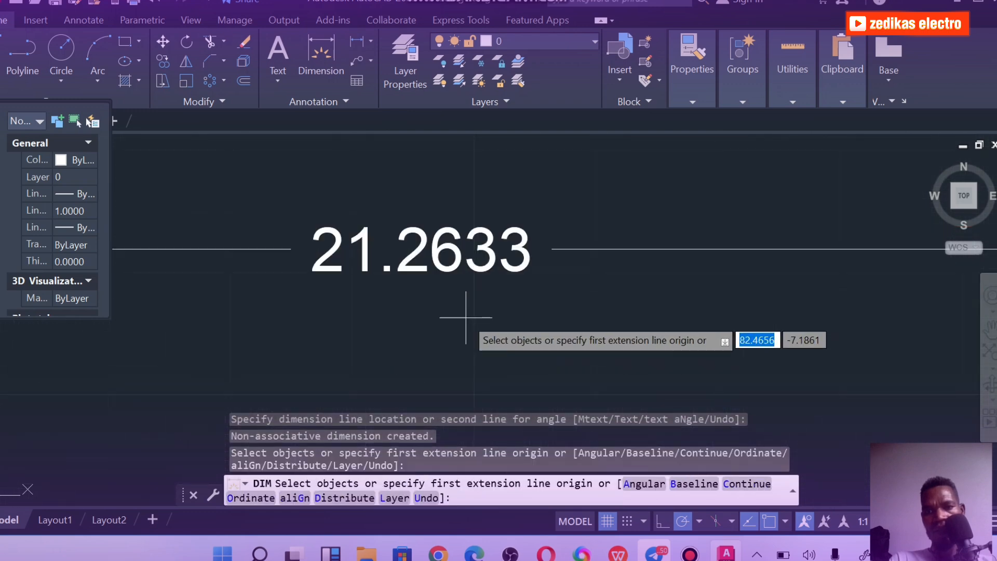
scroll(464, 314, down, 5)
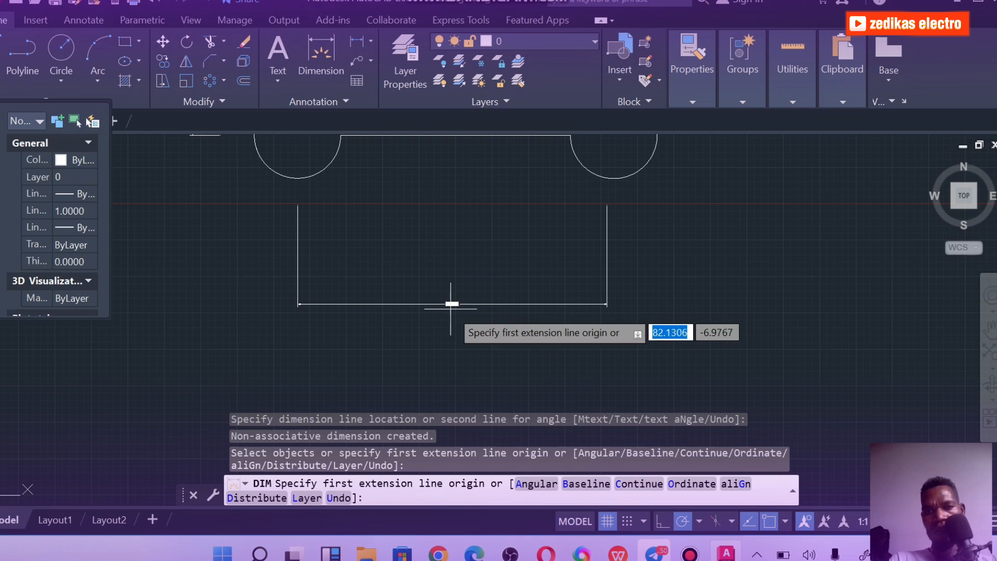
scroll(455, 311, up, 5)
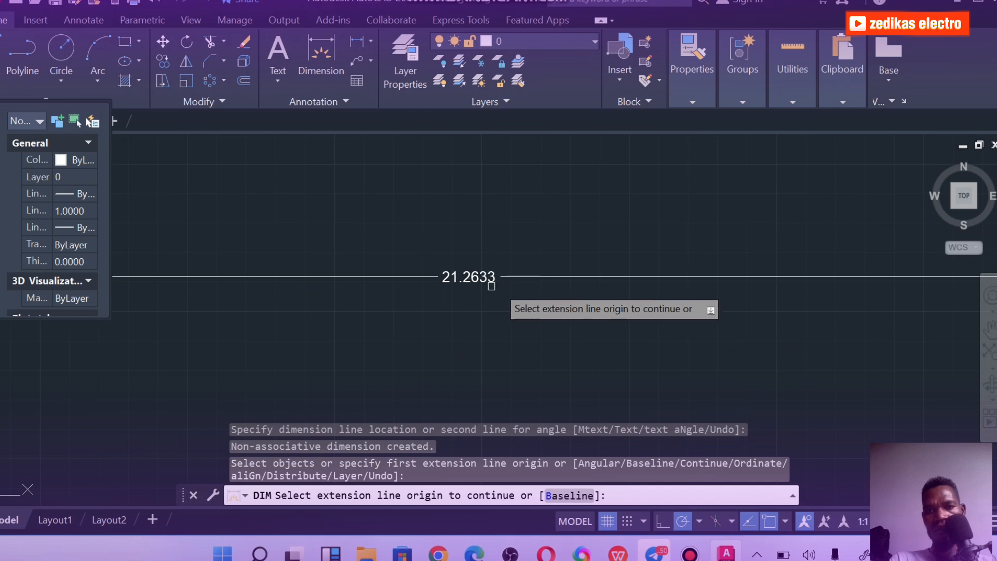
scroll(526, 287, down, 4)
scroll(527, 287, down, 2)
scroll(649, 275, up, 5)
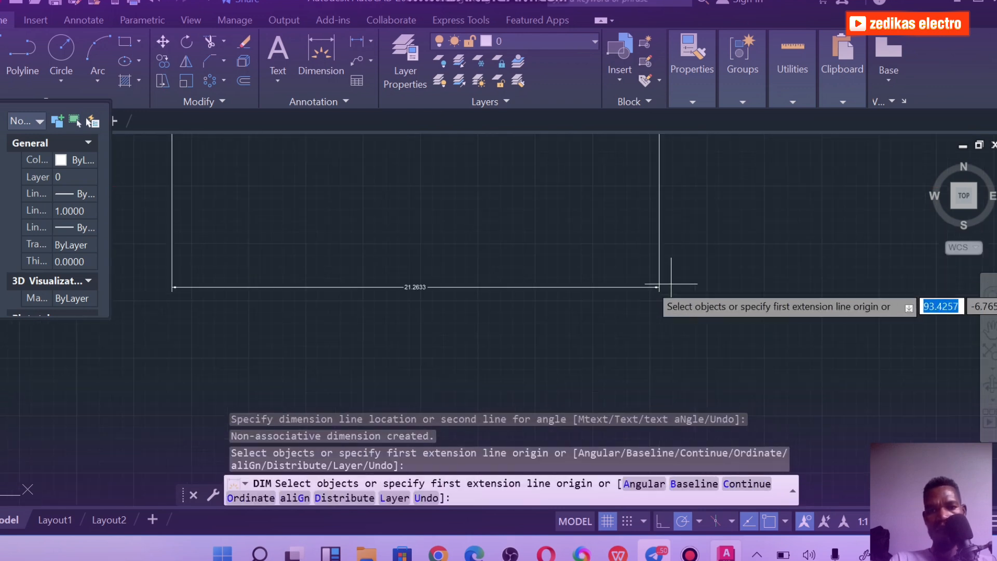
scroll(544, 331, up, 6)
scroll(587, 208, down, 9)
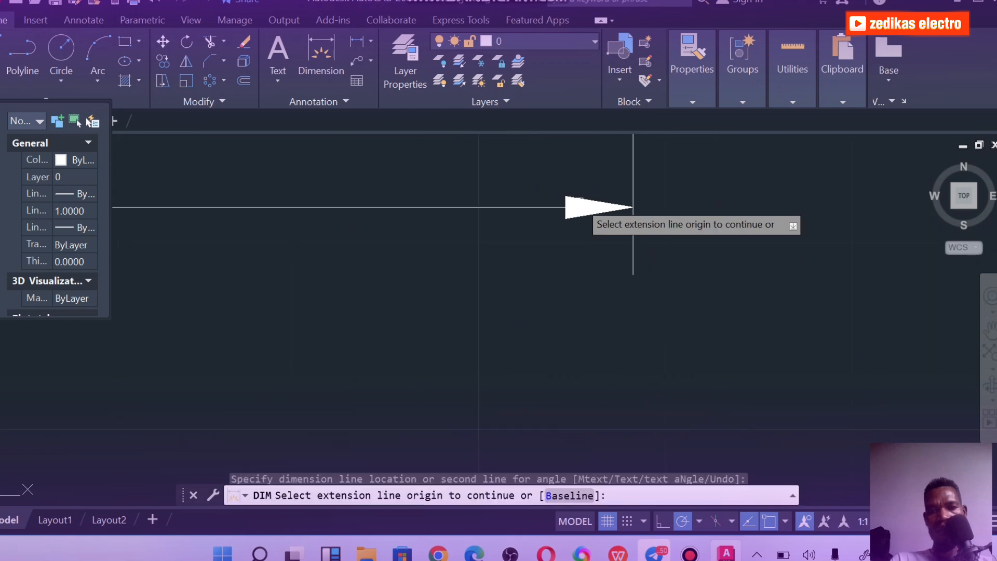
scroll(556, 201, down, 3)
scroll(274, 213, up, 5)
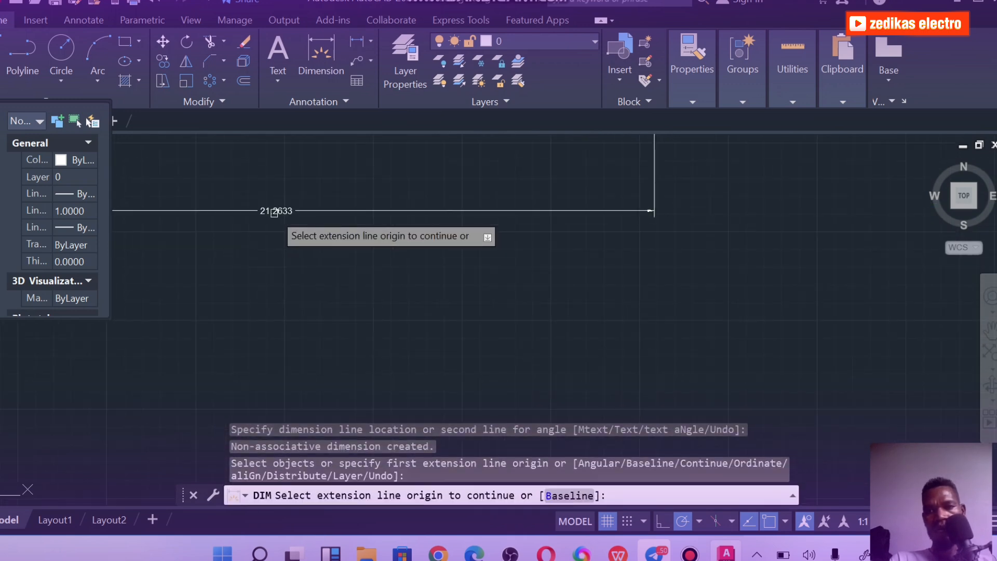
scroll(274, 213, down, 3)
scroll(155, 201, down, 2)
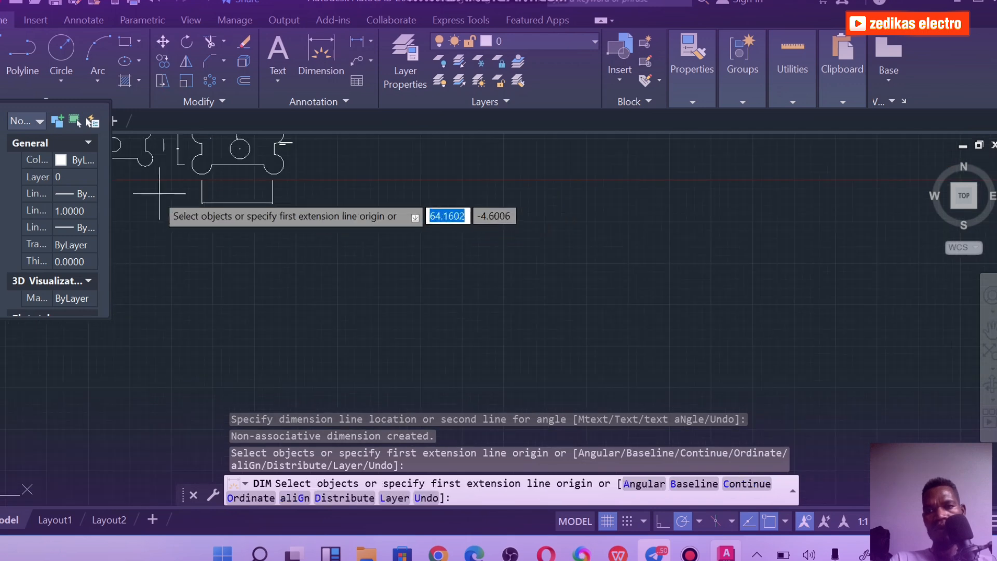
scroll(180, 172, up, 3)
right_click(601, 213)
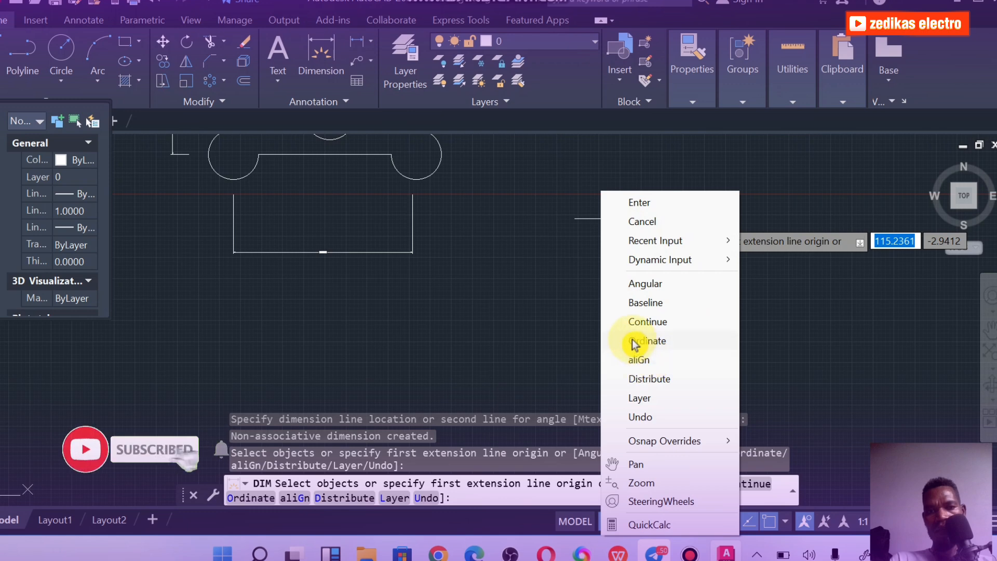
click(504, 259)
click(505, 253)
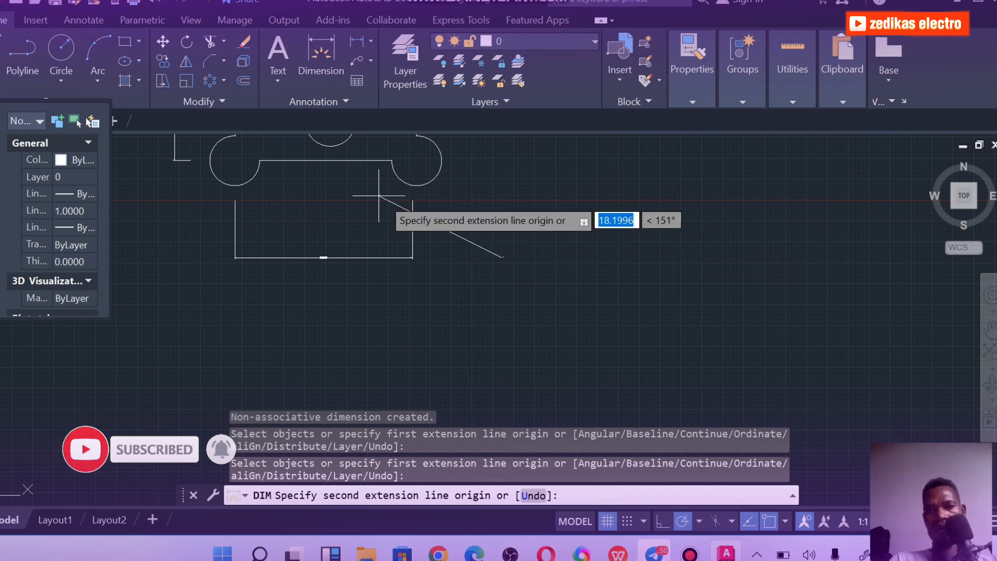
key(Escape)
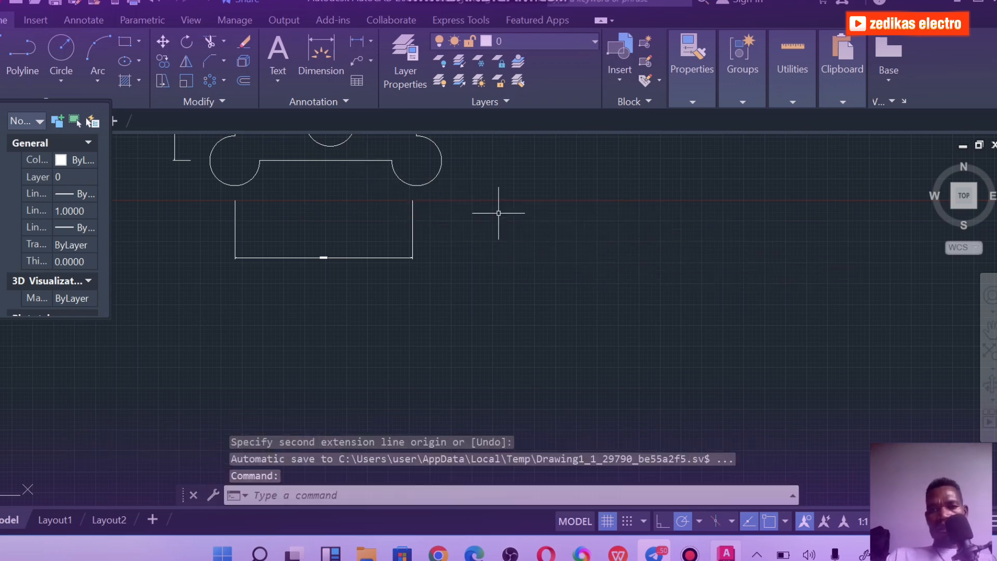
Examine the overall layout of both shapes and the dimensions placed around the right-hand one
scroll(488, 205, up, 2)
scroll(475, 195, down, 4)
scroll(214, 207, up, 5)
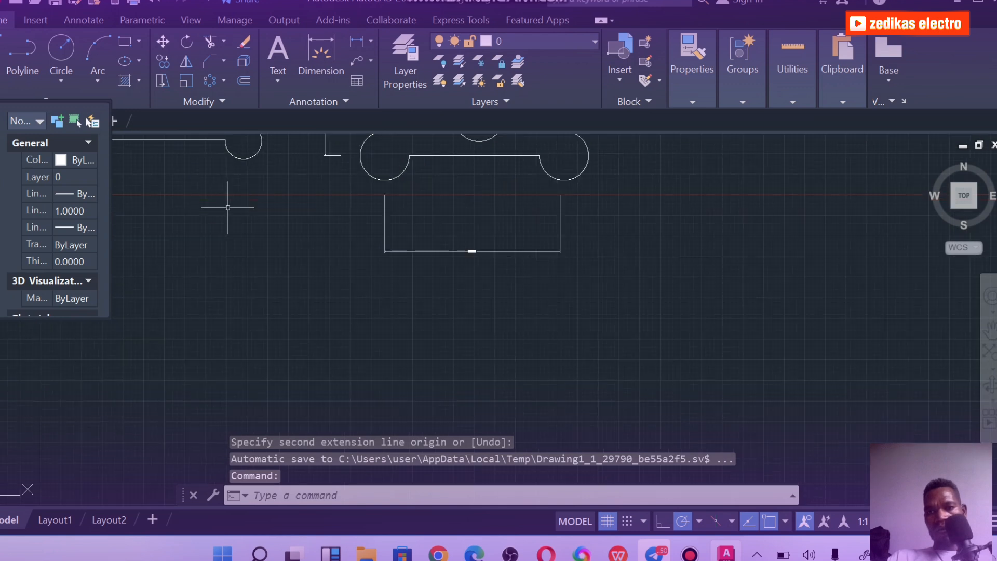
right_click(340, 189)
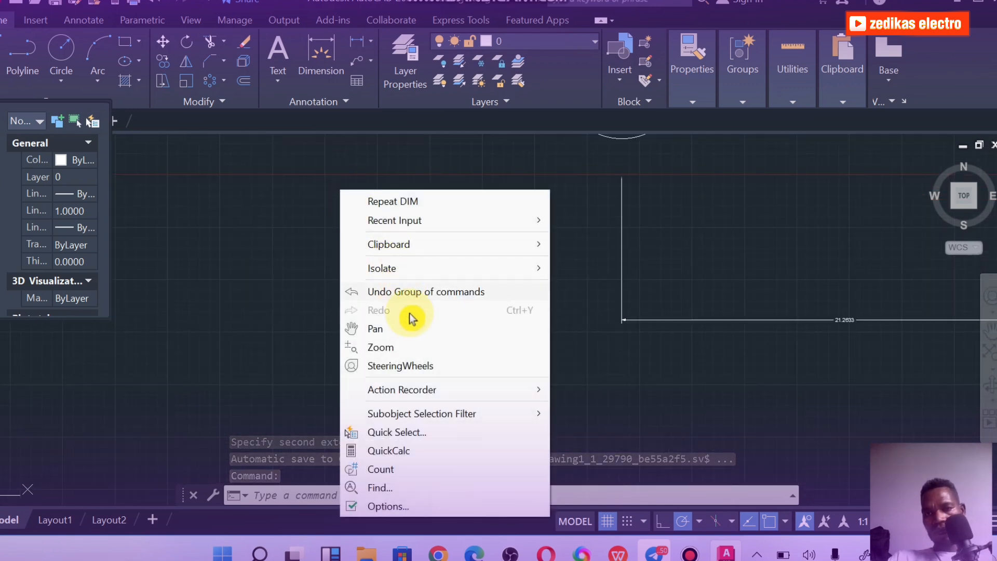
click(416, 337)
drag(392, 232, 307, 383)
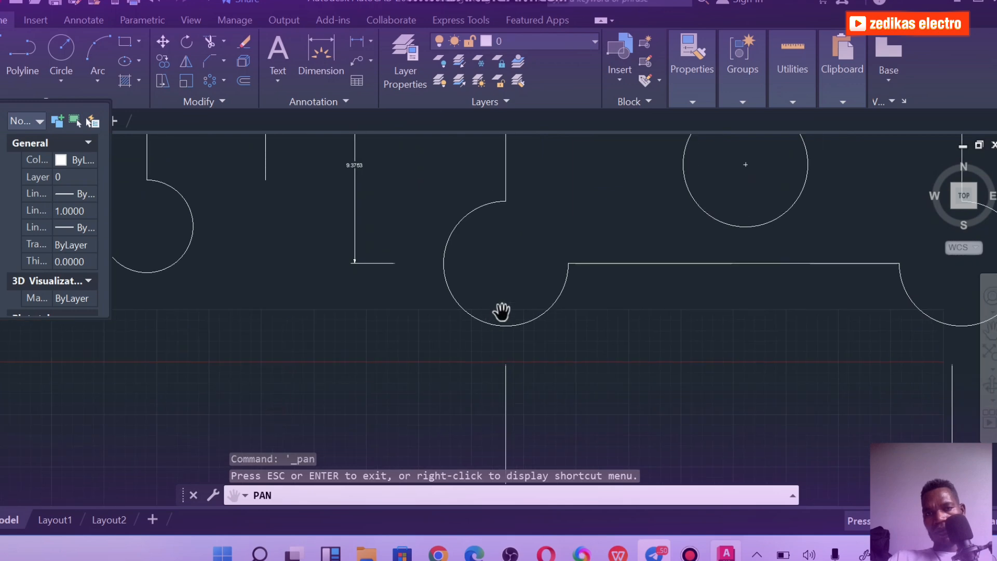
scroll(571, 296, down, 5)
scroll(572, 260, up, 4)
scroll(566, 255, down, 2)
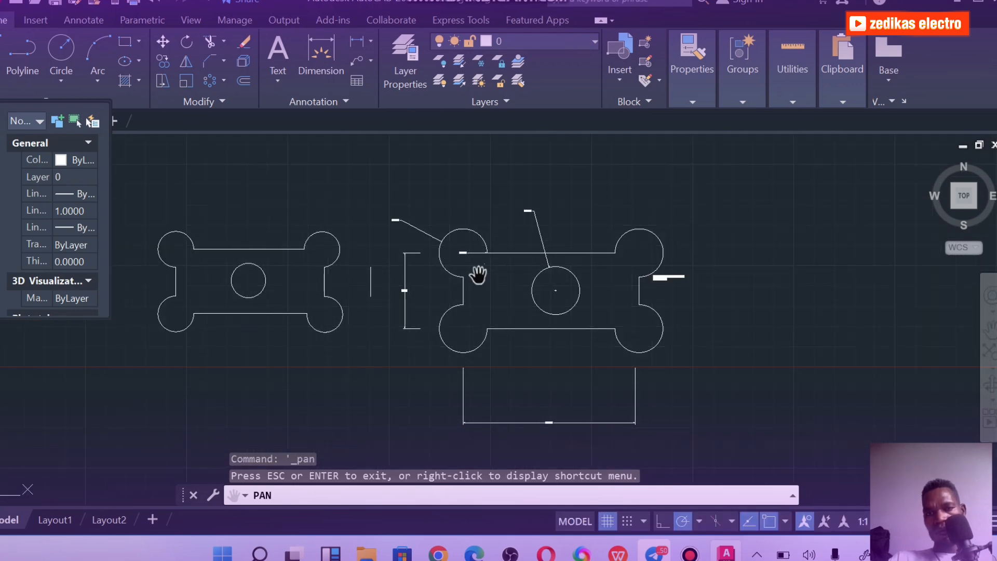
Examine the horizontal dimension's text below the right-hand shape and its diameter, radius and vertical dimensions up close
scroll(538, 435, up, 4)
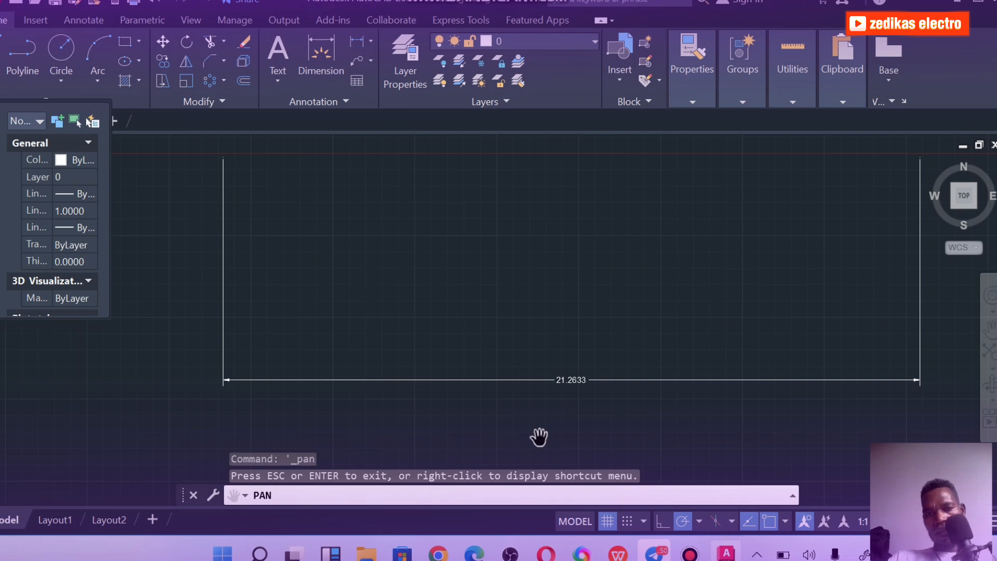
scroll(584, 380, down, 2)
scroll(581, 387, up, 3)
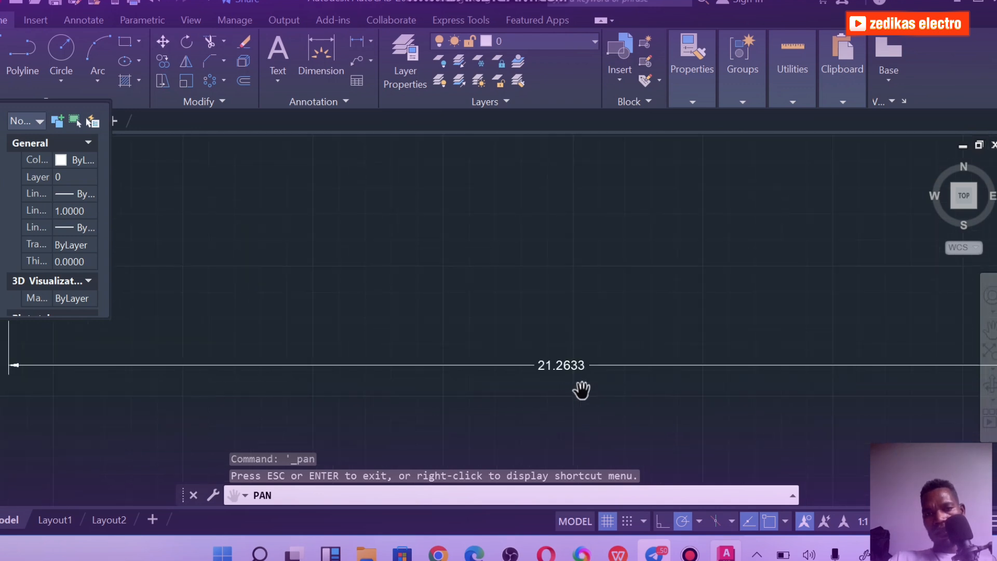
scroll(581, 391, down, 3)
drag(557, 214, 613, 413)
scroll(416, 228, down, 5)
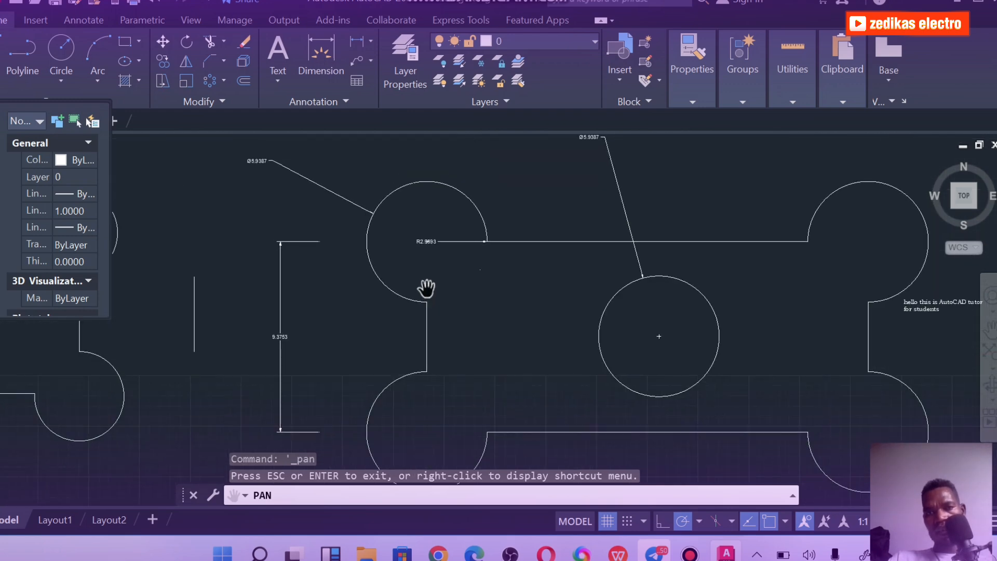
scroll(482, 300, up, 8)
scroll(472, 281, down, 6)
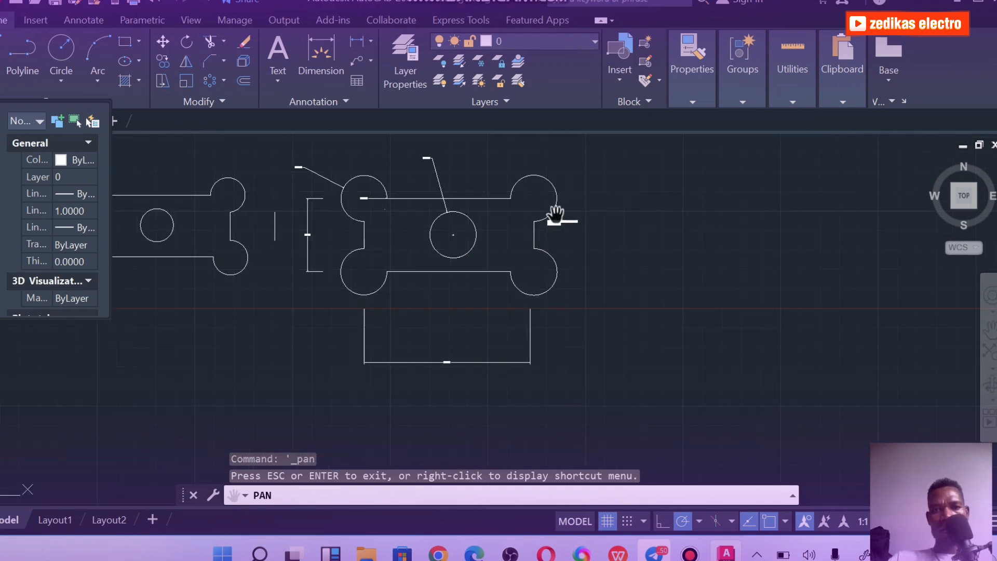
scroll(434, 188, up, 6)
scroll(431, 191, down, 4)
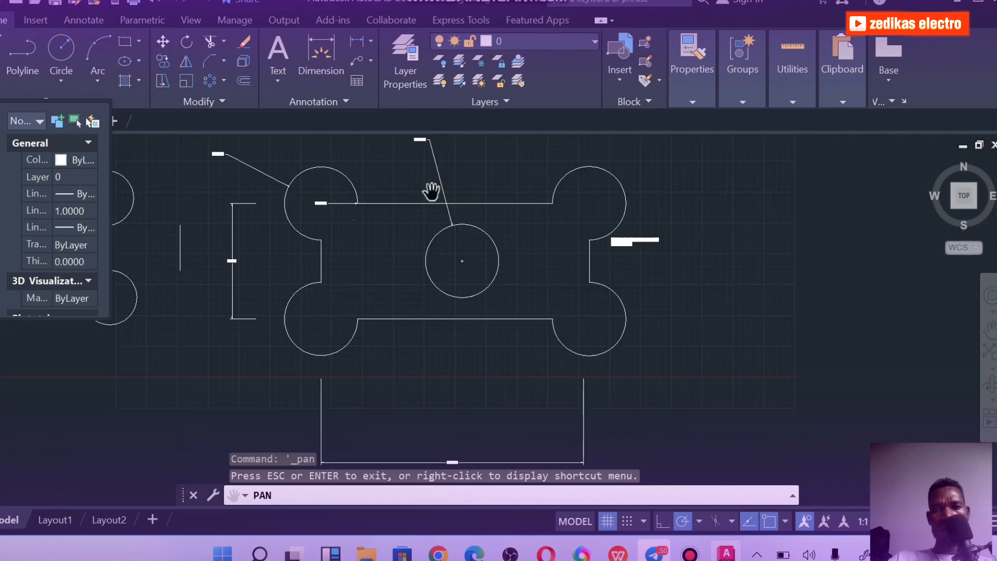